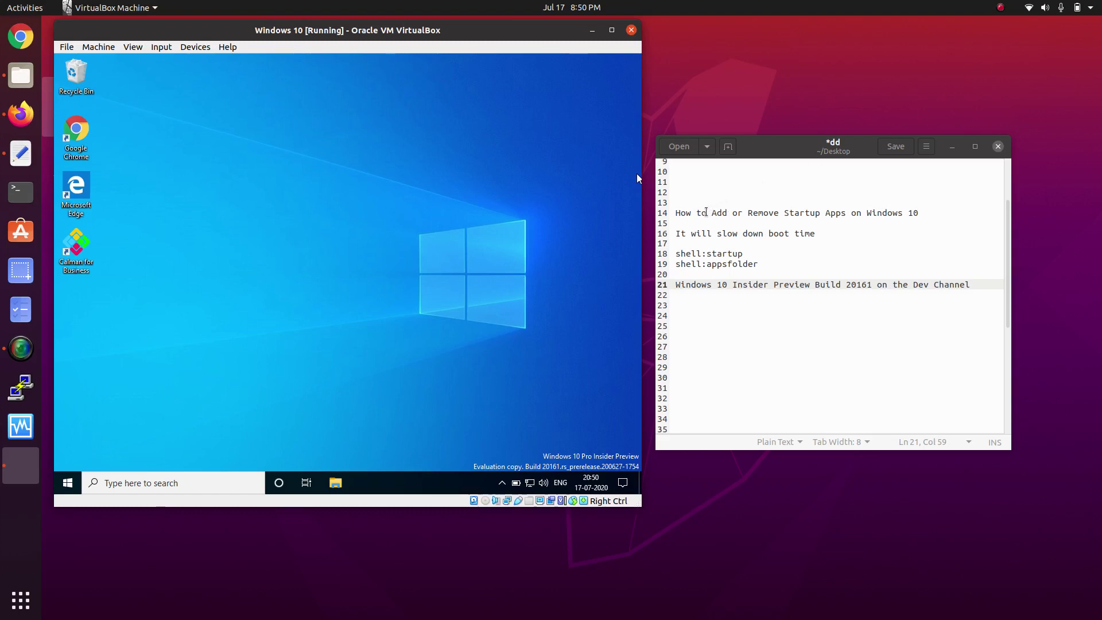
# Highlight the 'Add or Remove Startup' title and the Insider Preview build 20161 wording in the notes.
pyautogui.moveTo(707, 213); pyautogui.dragTo(908, 212)
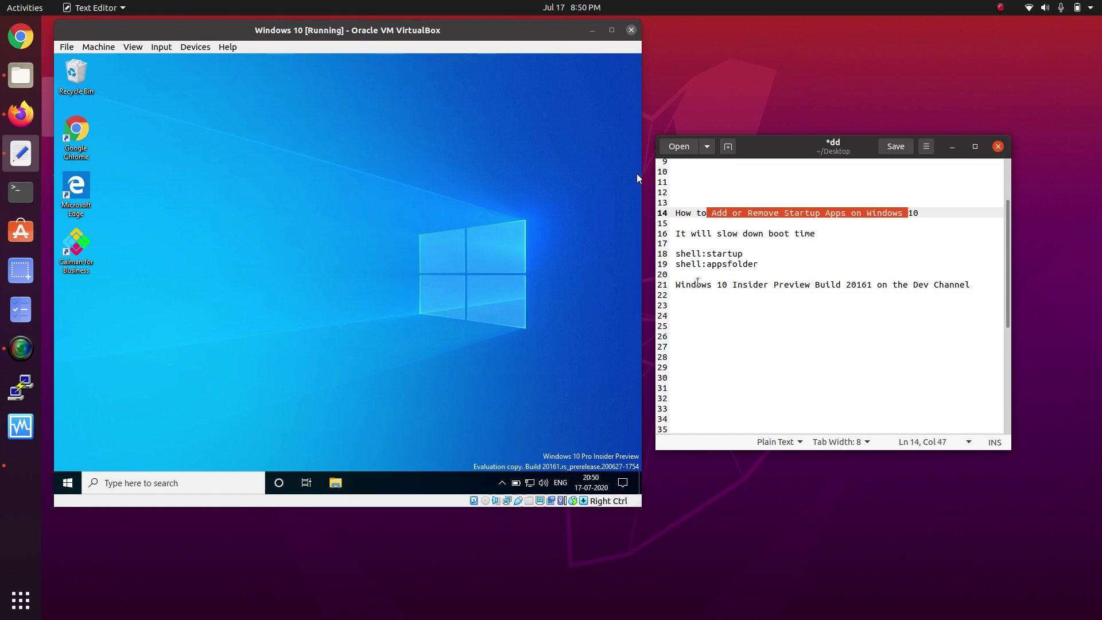
pyautogui.click(734, 285)
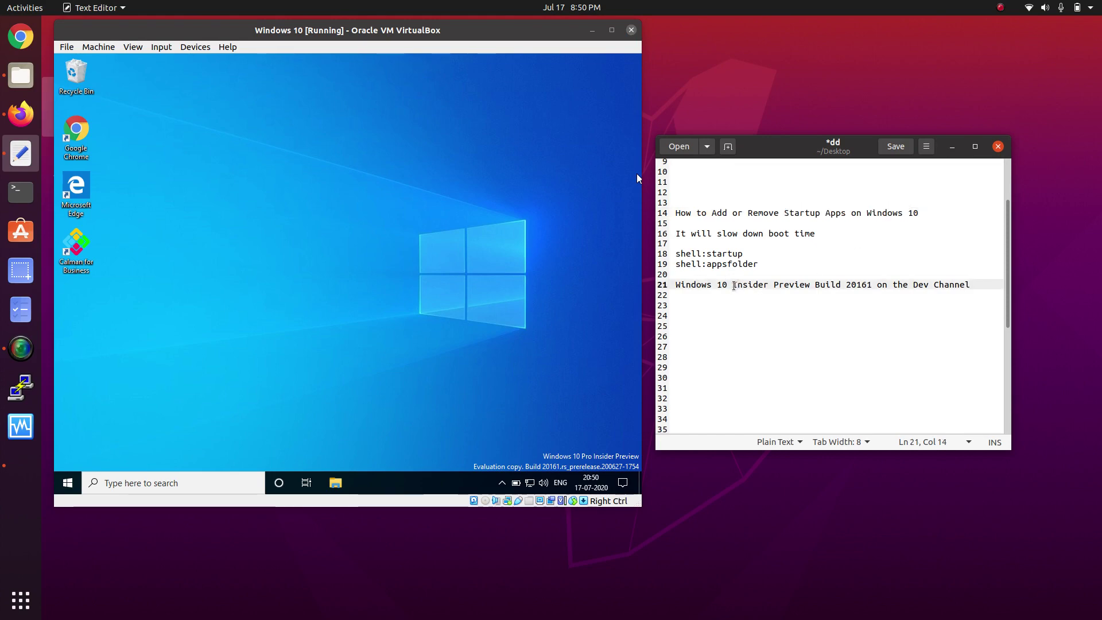
pyautogui.moveTo(734, 286); pyautogui.dragTo(972, 286)
pyautogui.doubleClick(858, 285)
pyautogui.click(766, 295)
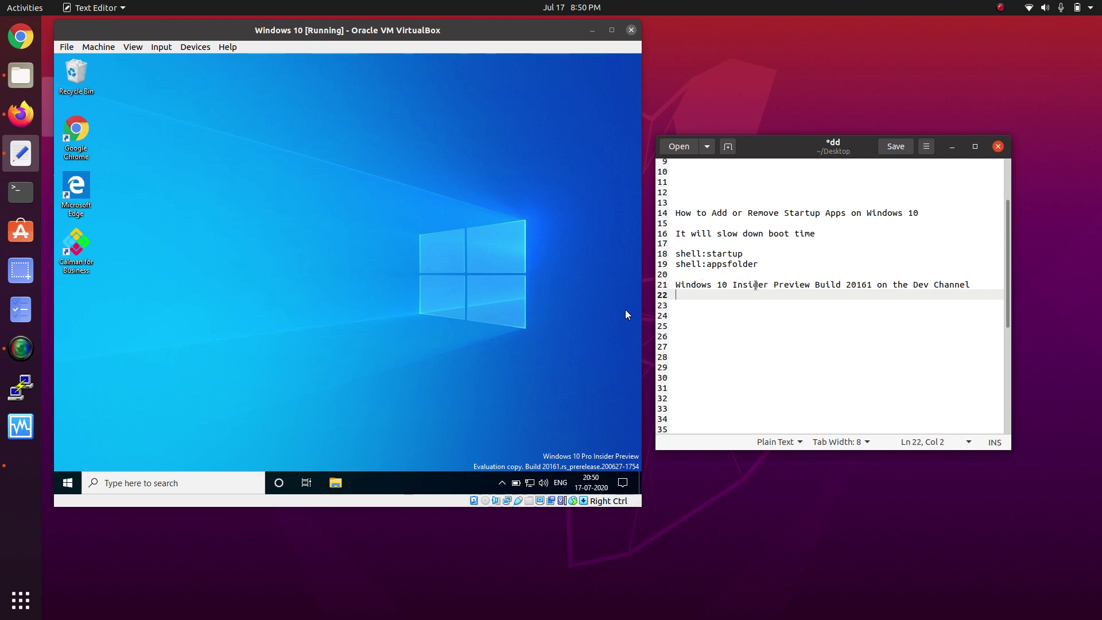
pyautogui.moveTo(756, 285); pyautogui.dragTo(794, 287)
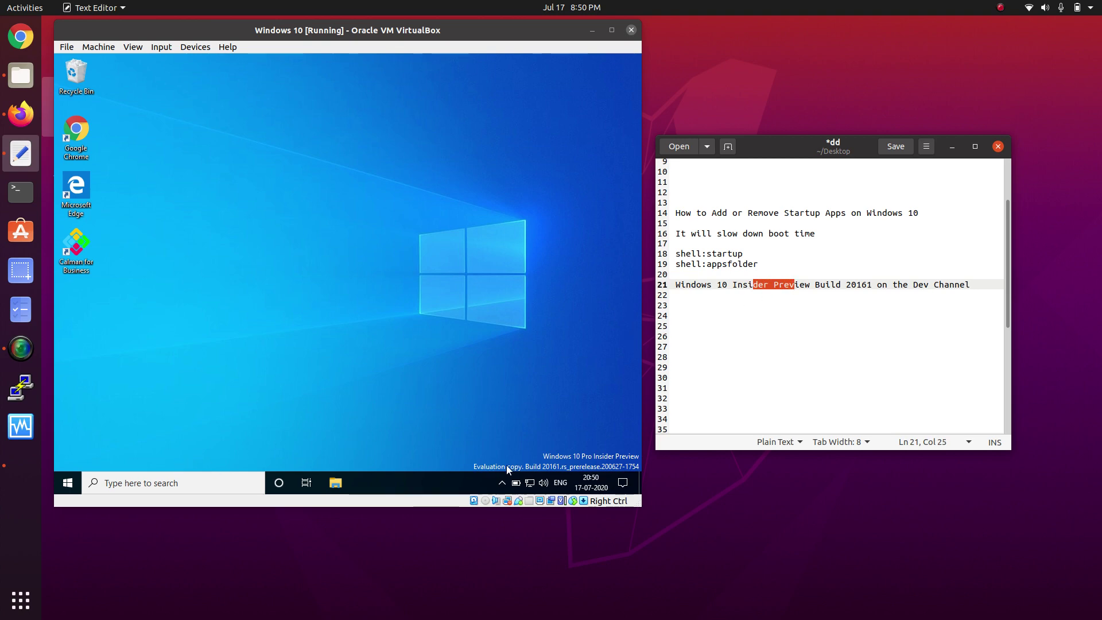
# Review the notes on slower boot time and the shell:appsfolder command, leaving the guest desktop showing.
pyautogui.click(68, 482)
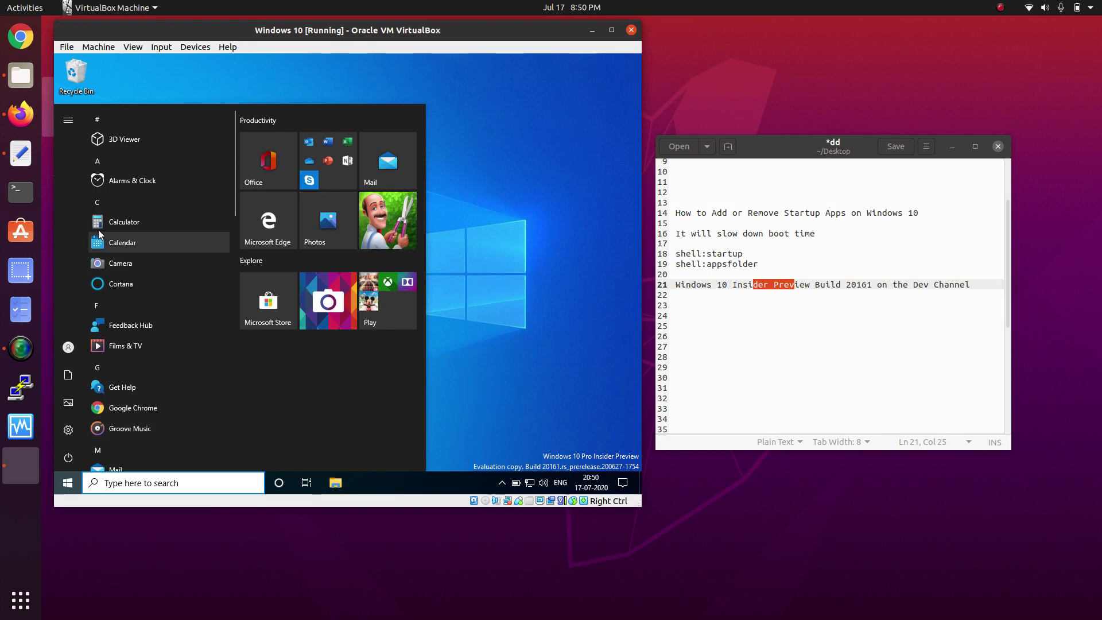
pyautogui.click(775, 244)
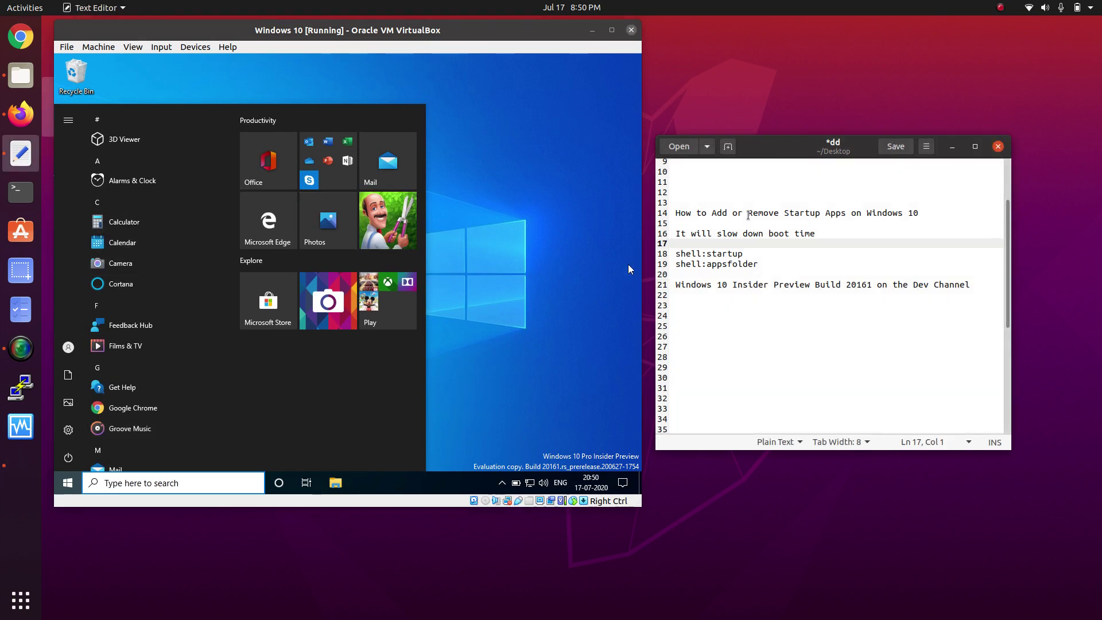
pyautogui.moveTo(715, 212); pyautogui.dragTo(848, 213)
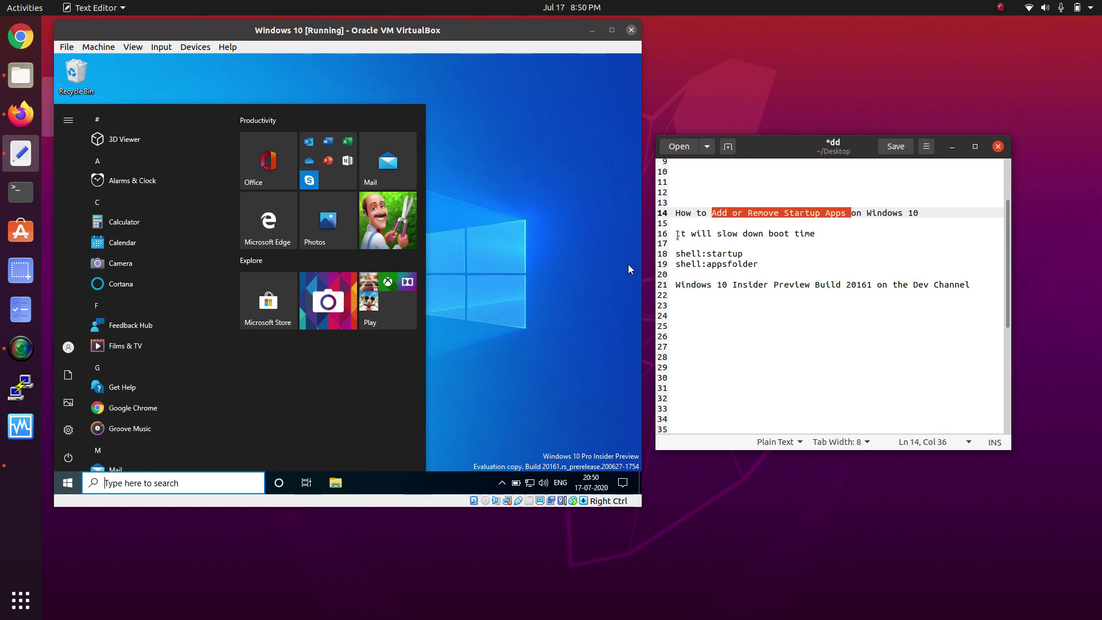
pyautogui.moveTo(677, 234)
pyautogui.mouseDown()
pyautogui.moveTo(810, 232)
pyautogui.moveTo(761, 253)
pyautogui.moveTo(674, 254)
pyautogui.mouseUp()
pyautogui.click(759, 261)
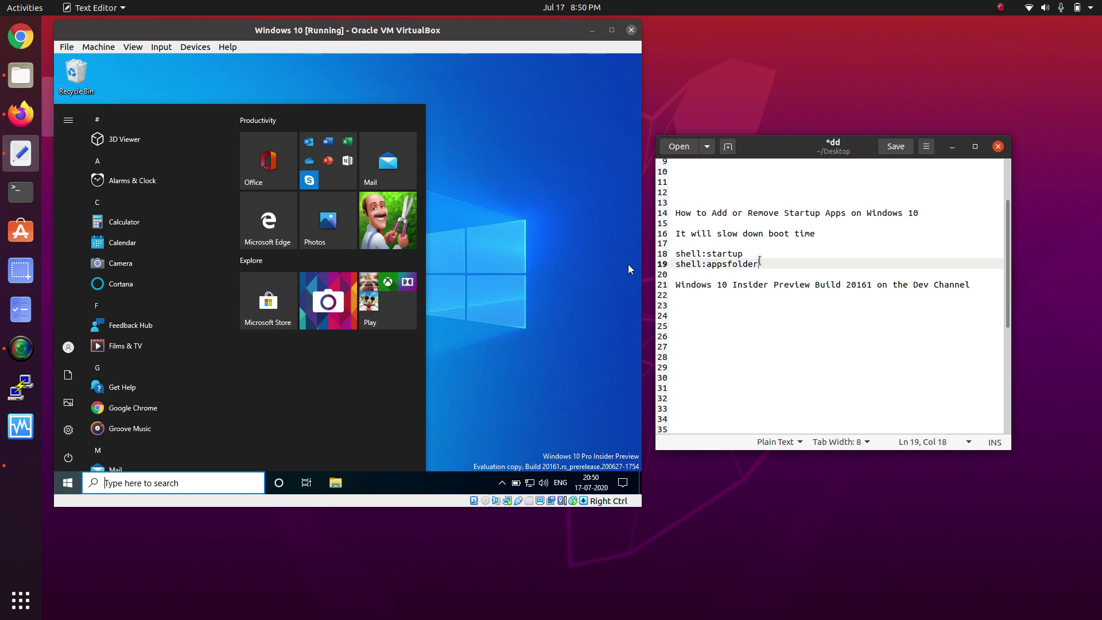
pyautogui.moveTo(760, 261); pyautogui.dragTo(674, 263)
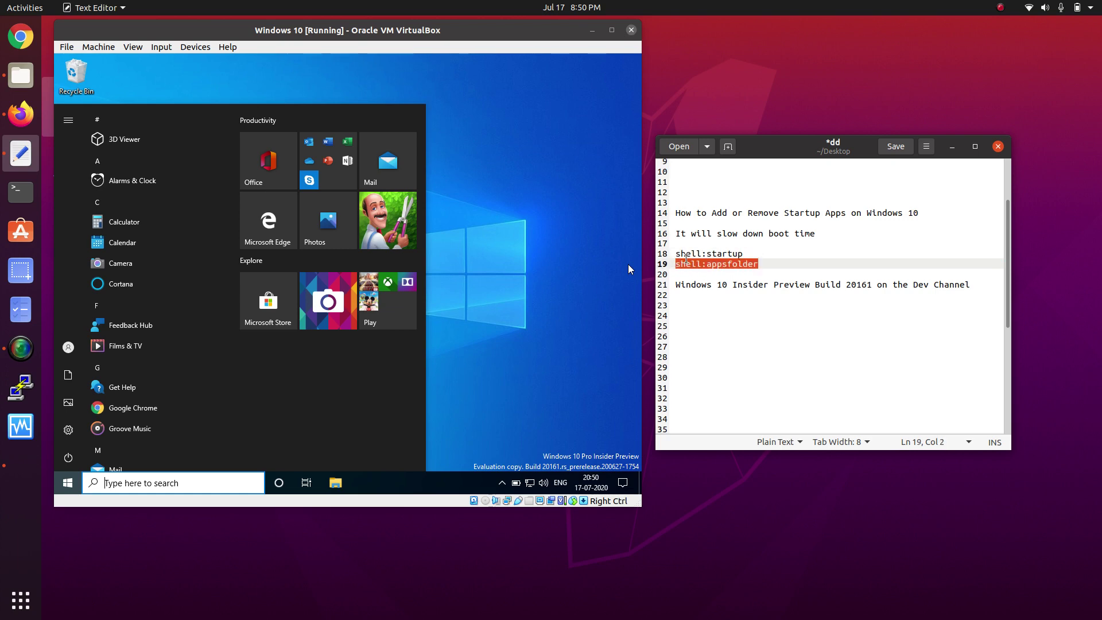
pyautogui.click(487, 315)
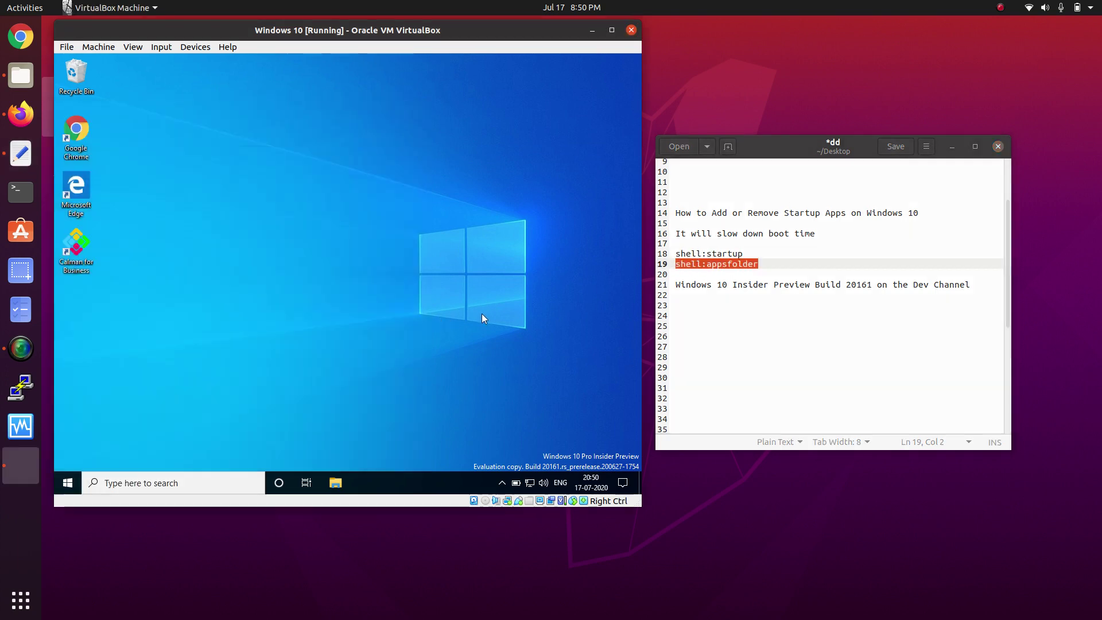
# Check the Windows edition and OS build 20161.1000 on About your PC, then minimize Settings.
pyautogui.click(72, 485)
pyautogui.write('abou')
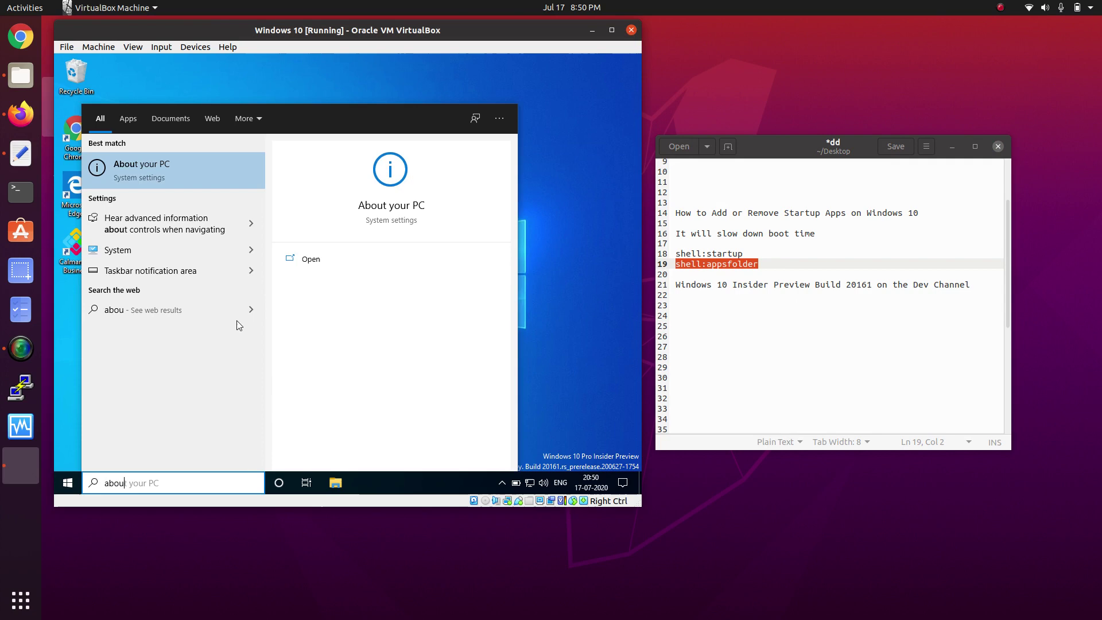
pyautogui.click(156, 172)
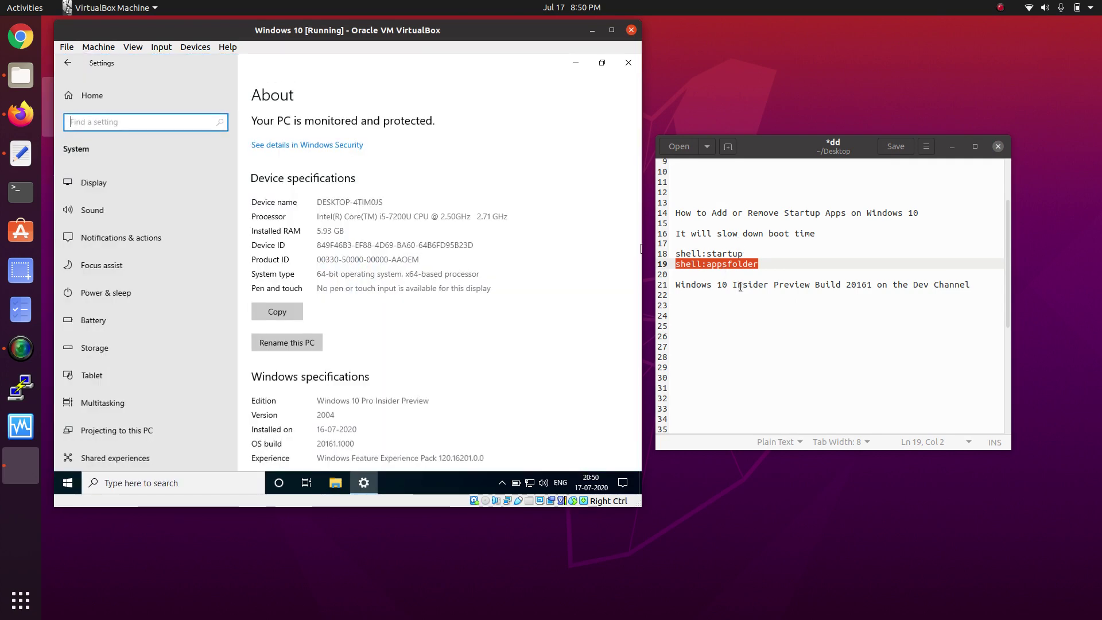
pyautogui.scroll(-5, 336, 254)
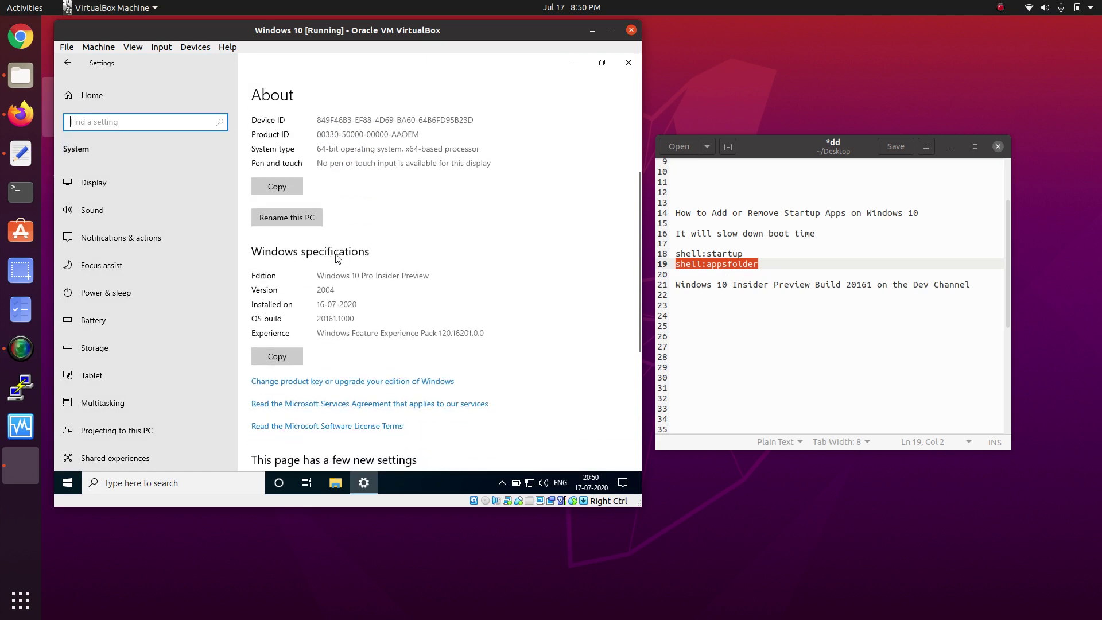
pyautogui.moveTo(319, 151); pyautogui.dragTo(424, 150)
pyautogui.click(367, 164)
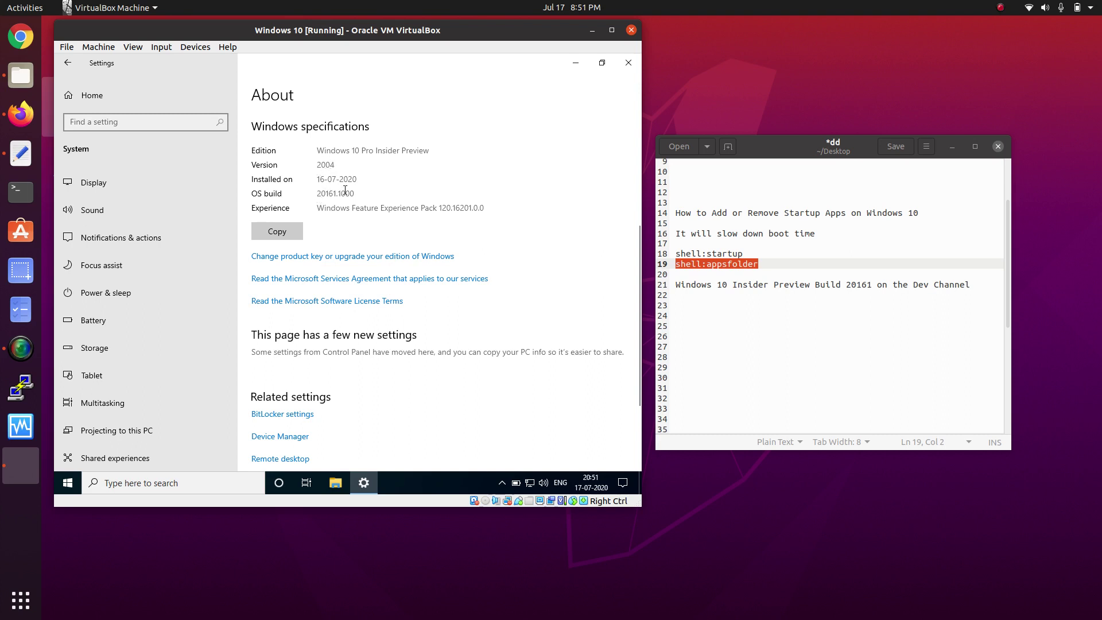
pyautogui.scroll(-3, 339, 263)
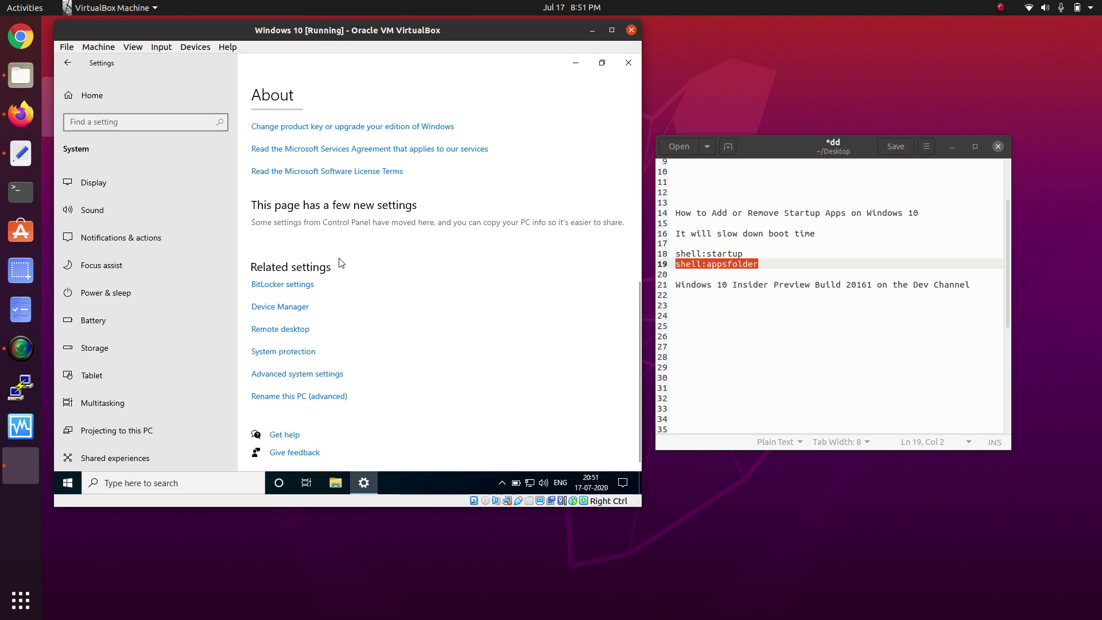
pyautogui.scroll(4, 339, 263)
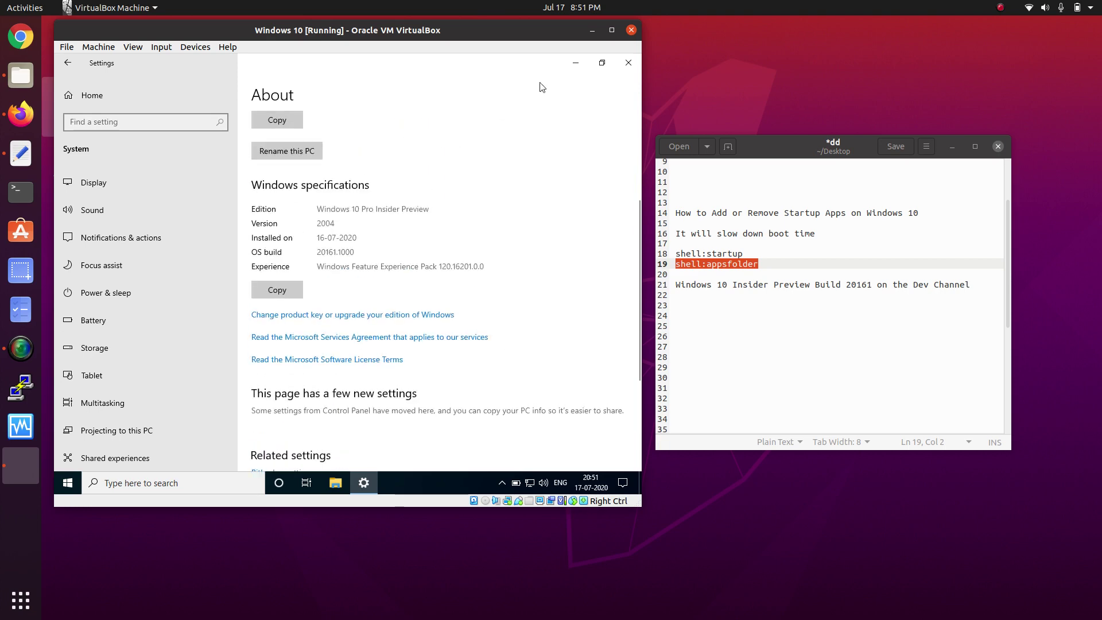
pyautogui.click(575, 63)
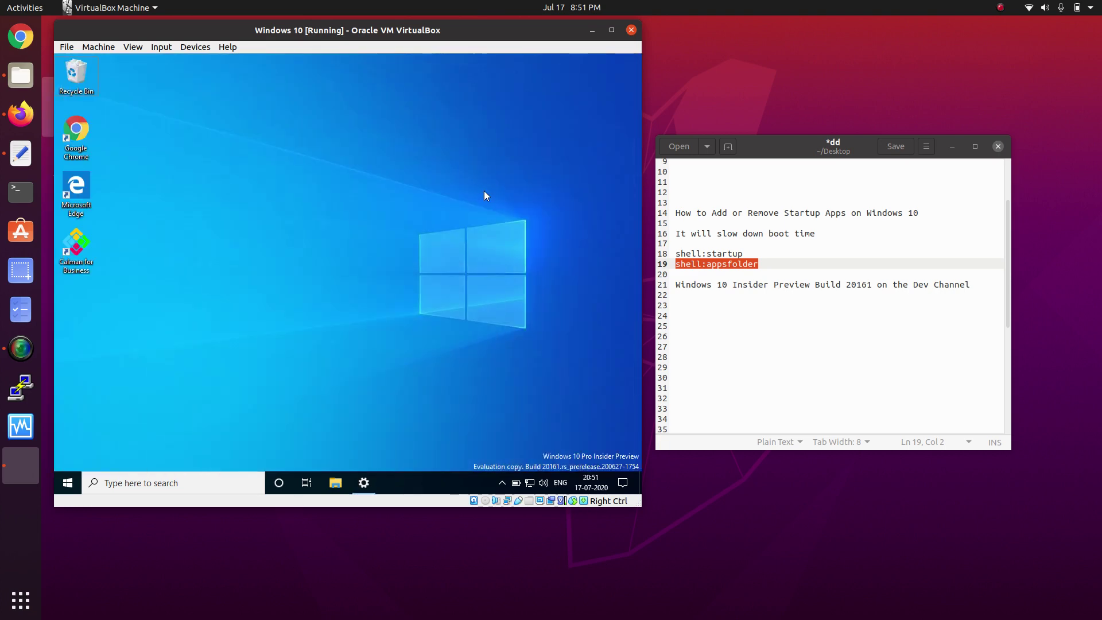
# Run shell:startup to open the empty Startup folder.
pyautogui.press('super+r')
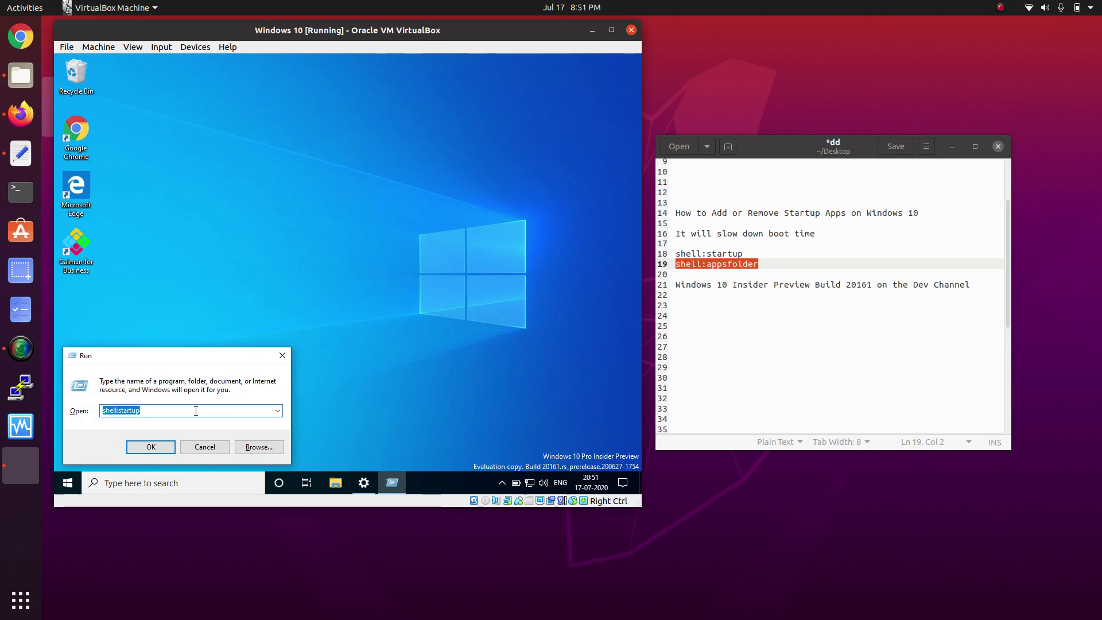
pyautogui.click(191, 411)
pyautogui.press('Return')
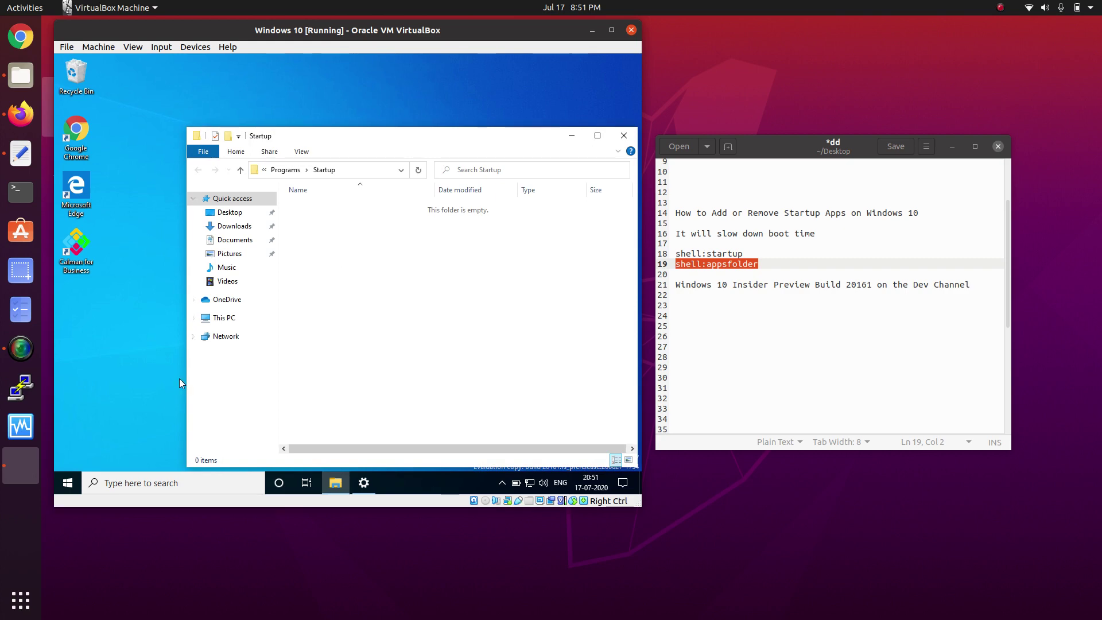
# Reopen the Run prompt from search and erase the old startup command.
pyautogui.press('super+r')
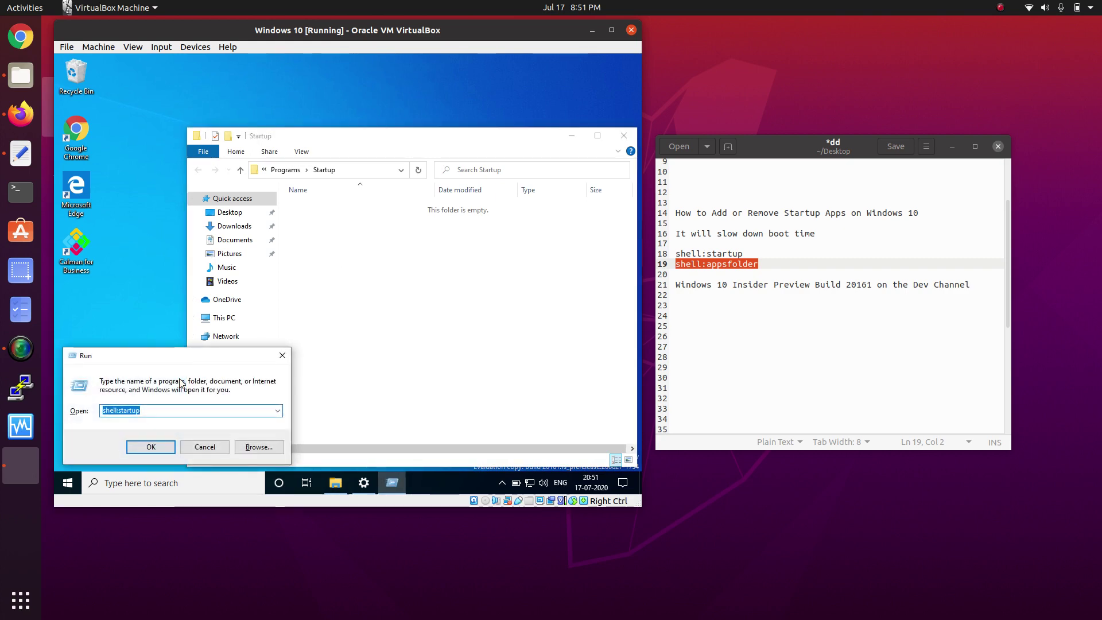
pyautogui.press('super')
pyautogui.write('run')
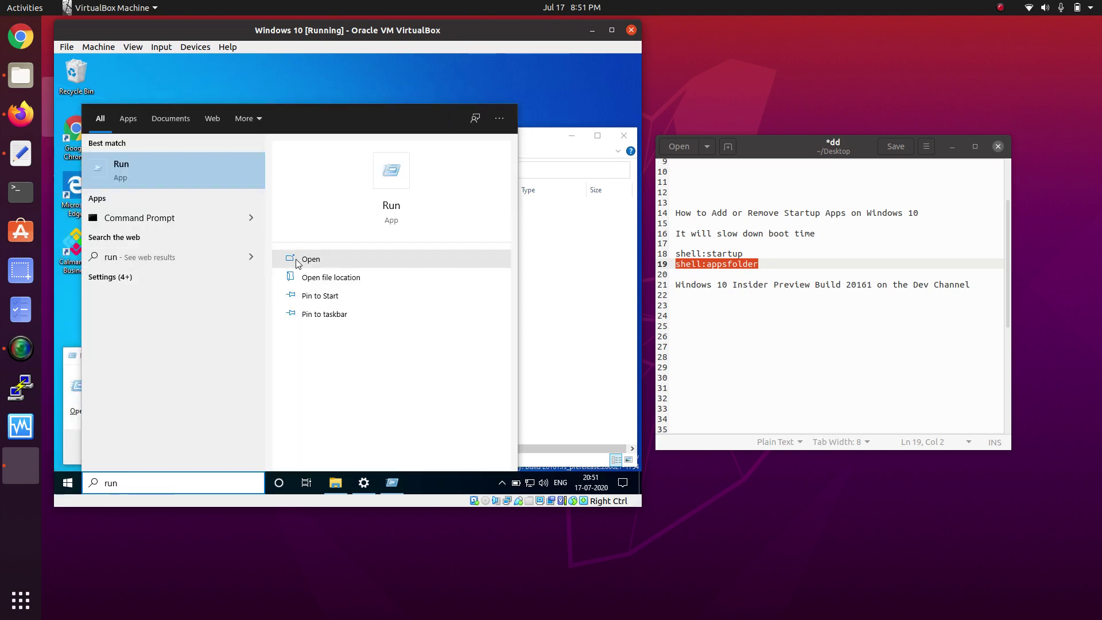
pyautogui.click(296, 259)
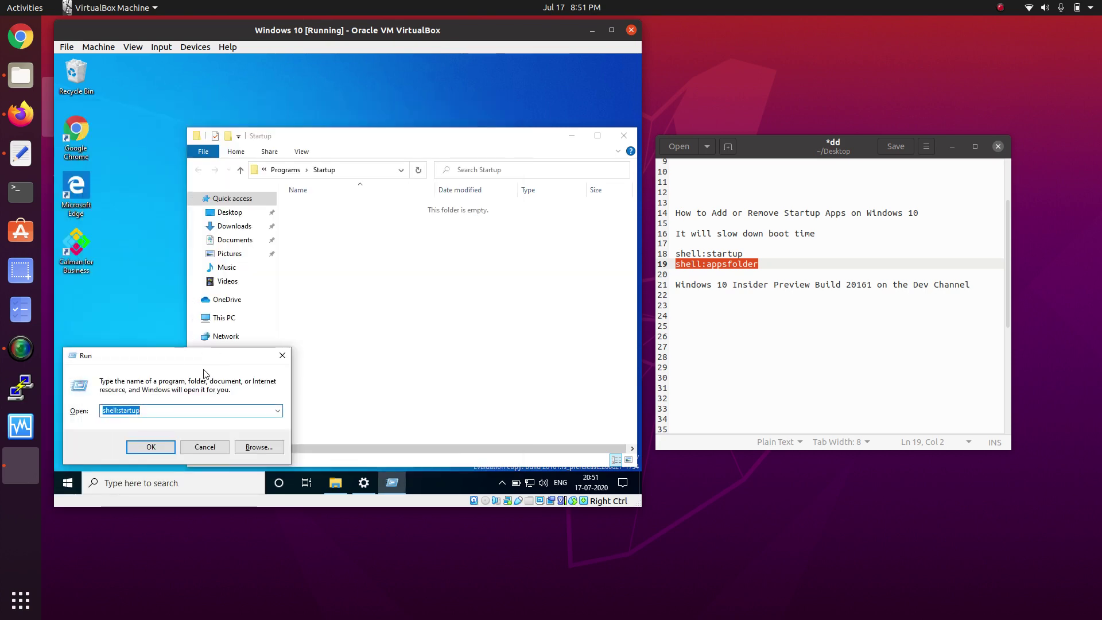
pyautogui.click(191, 409)
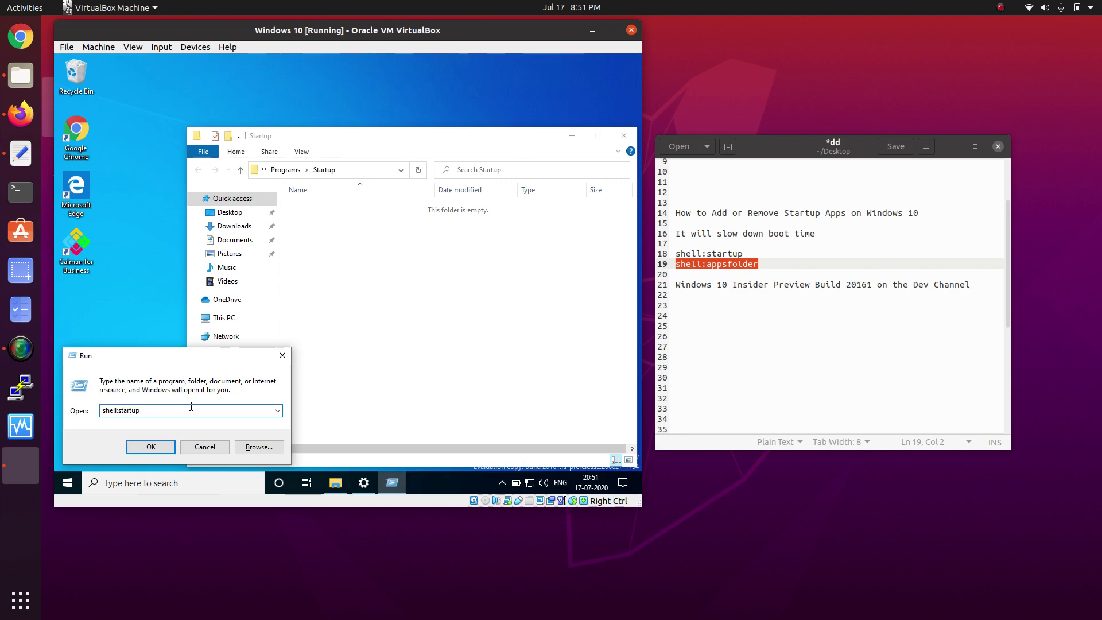
pyautogui.press('BackSpace')
pyautogui.press('BackSpace')
pyautogui.press('BackSpace')
pyautogui.press('BackSpace')
pyautogui.press('BackSpace')
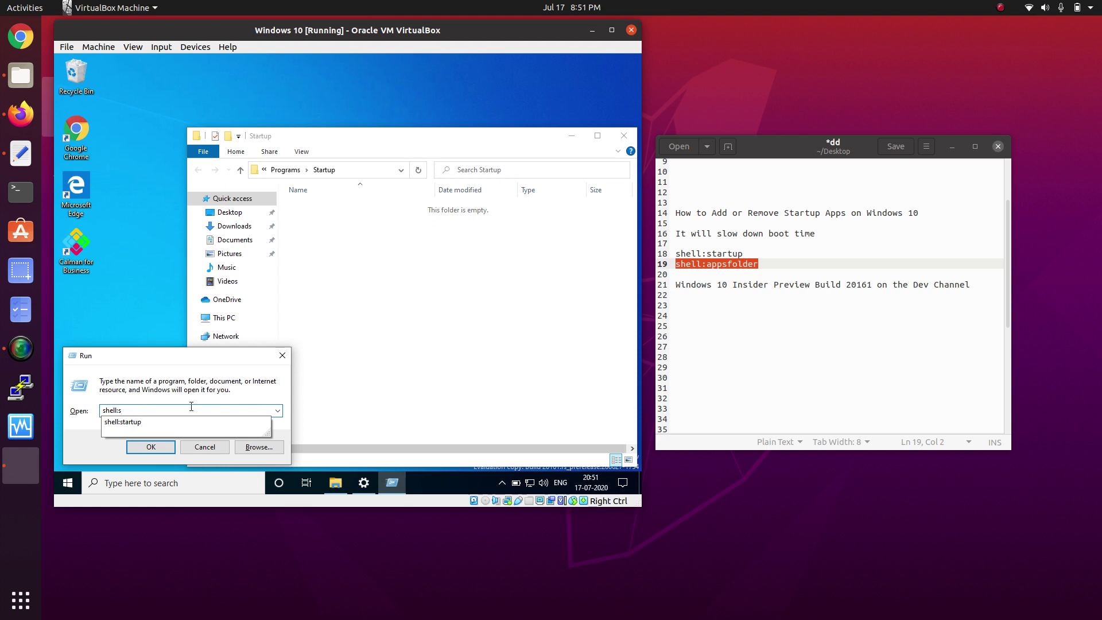
pyautogui.press('BackSpace')
# Run shell:appsfolder to open the Applications folder with 96 items.
pyautogui.write('app')
pyautogui.press('Down')
pyautogui.press('Return')
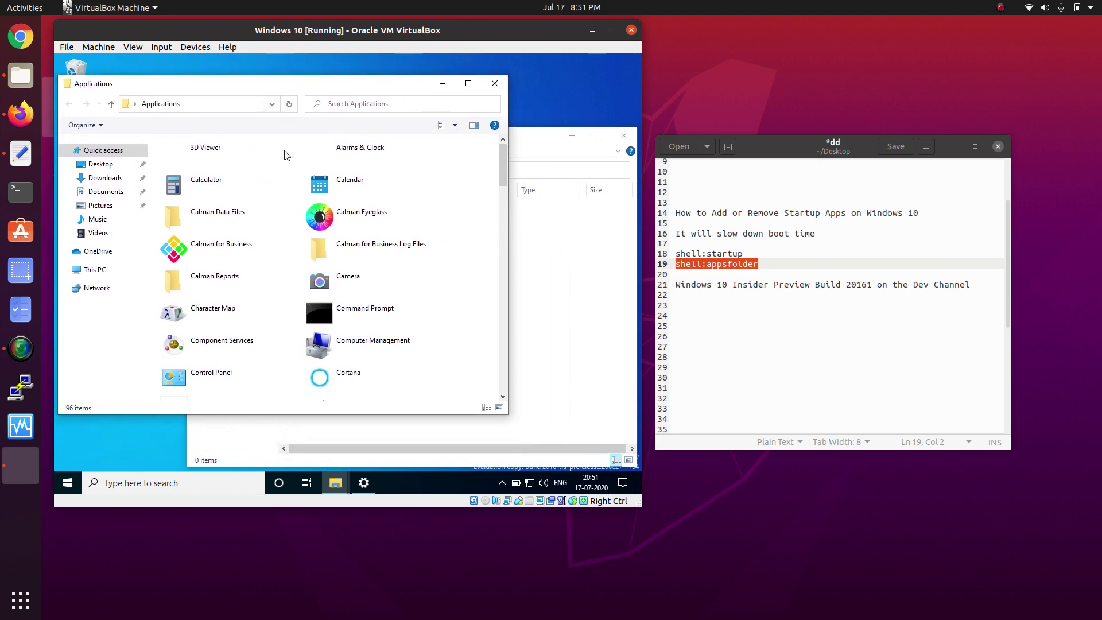
# Arrange the Startup and Applications windows so both are visible side by side.
pyautogui.click(512, 284)
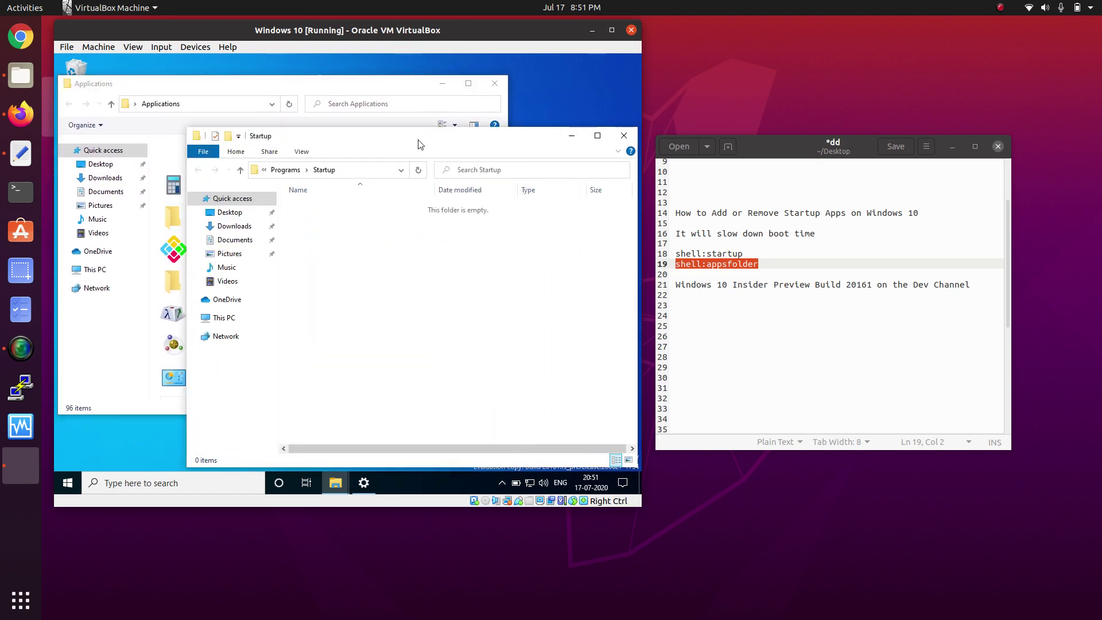
pyautogui.moveTo(384, 141); pyautogui.dragTo(412, 155)
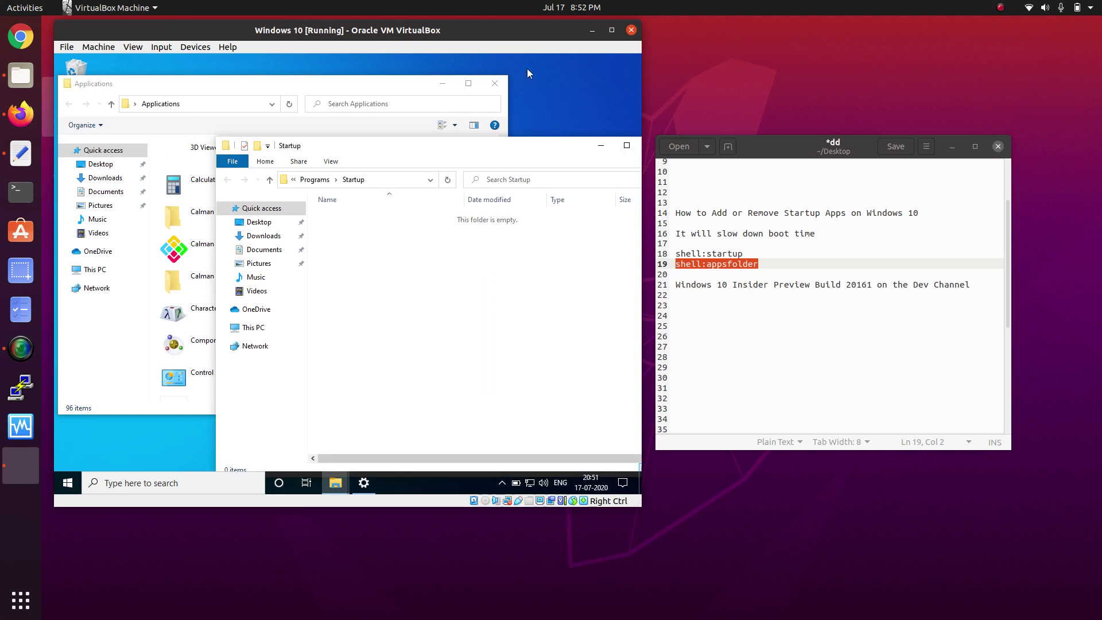
pyautogui.click(193, 217)
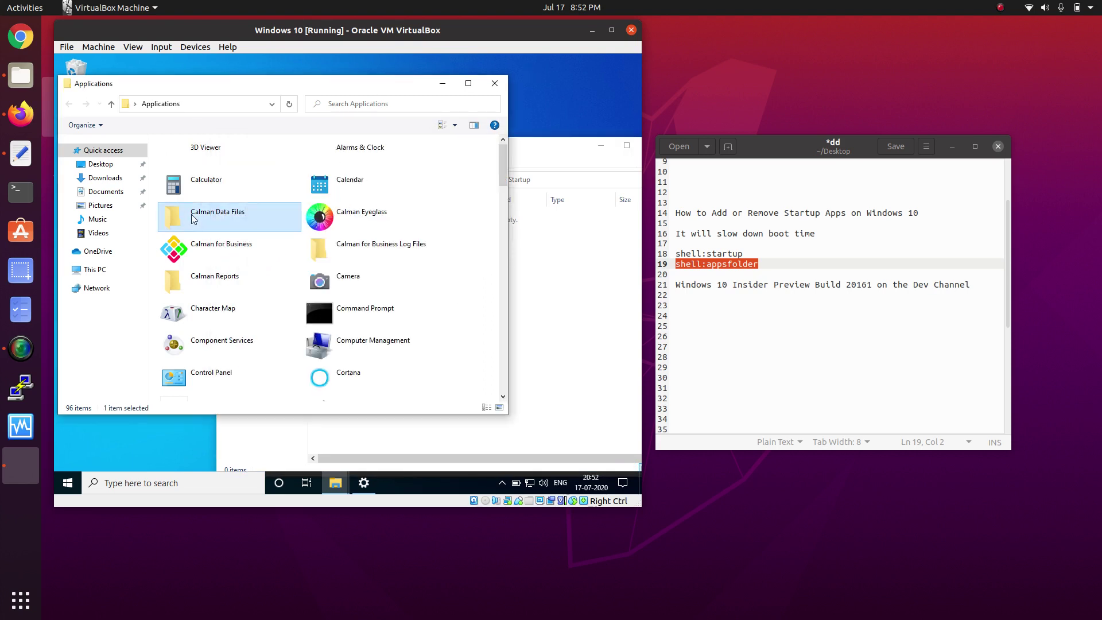
pyautogui.click(542, 307)
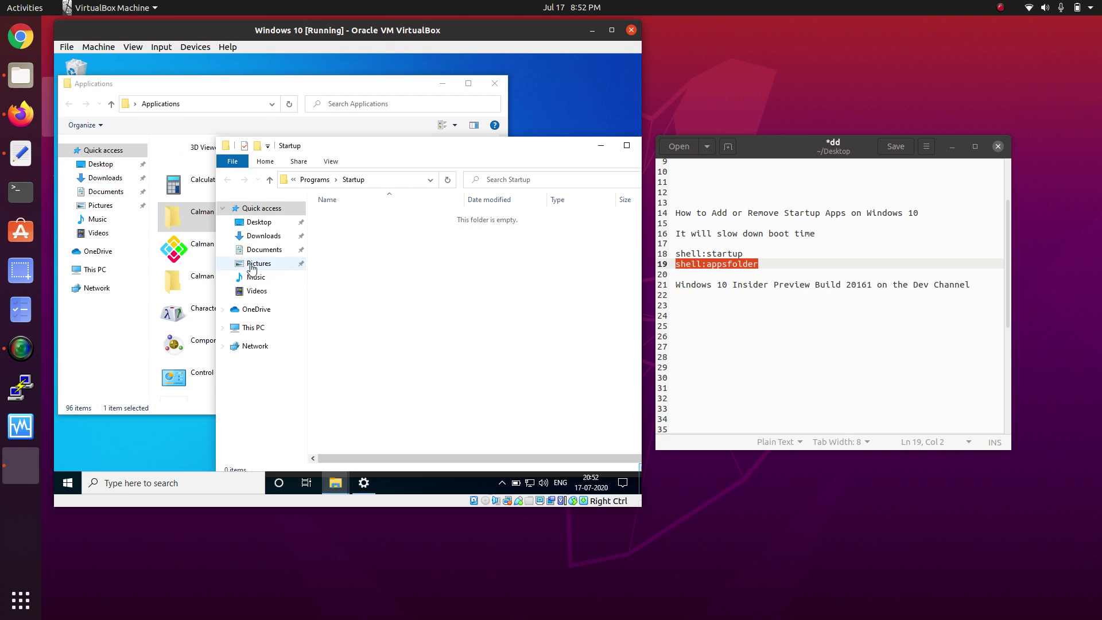
pyautogui.click(201, 255)
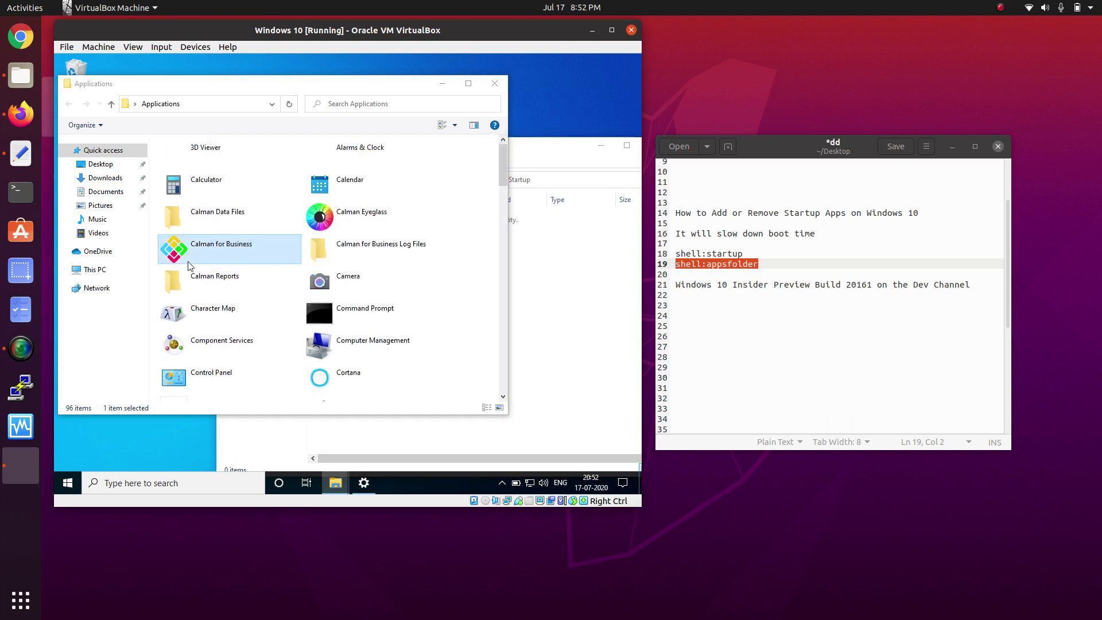
# Drag Calculator and Command Prompt shortcuts into the Startup folder.
pyautogui.click(324, 313)
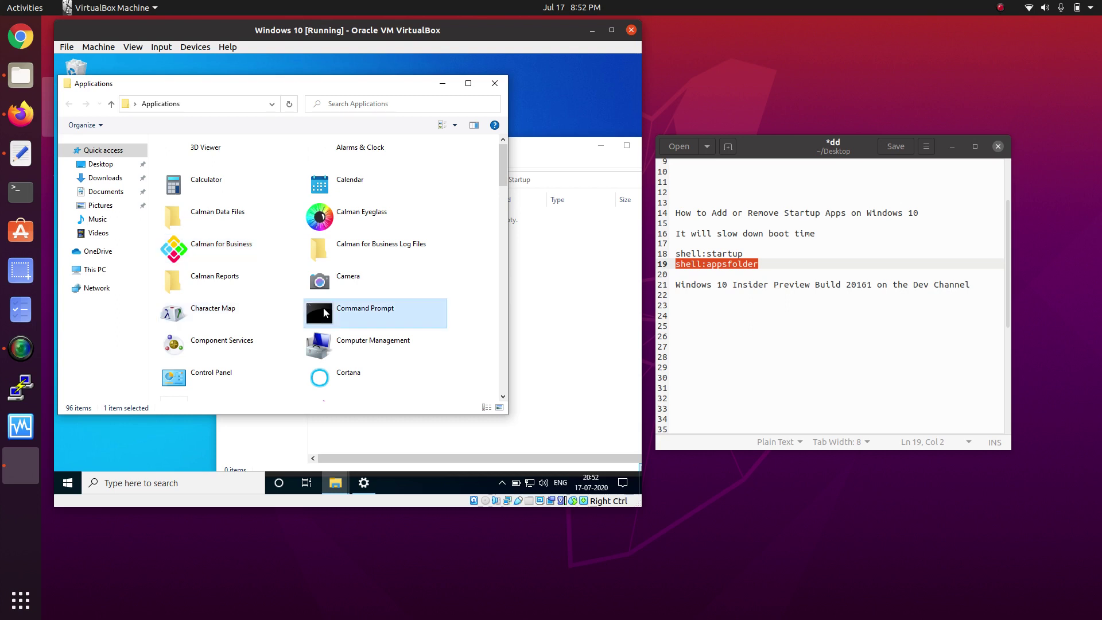
pyautogui.rightClick(324, 312)
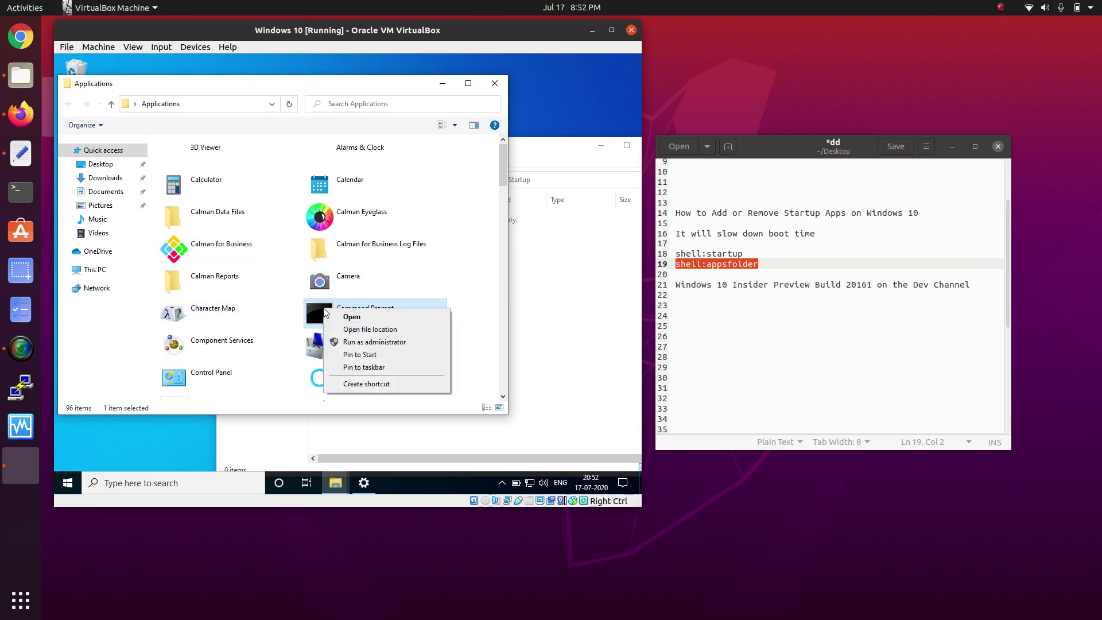
pyautogui.click(534, 288)
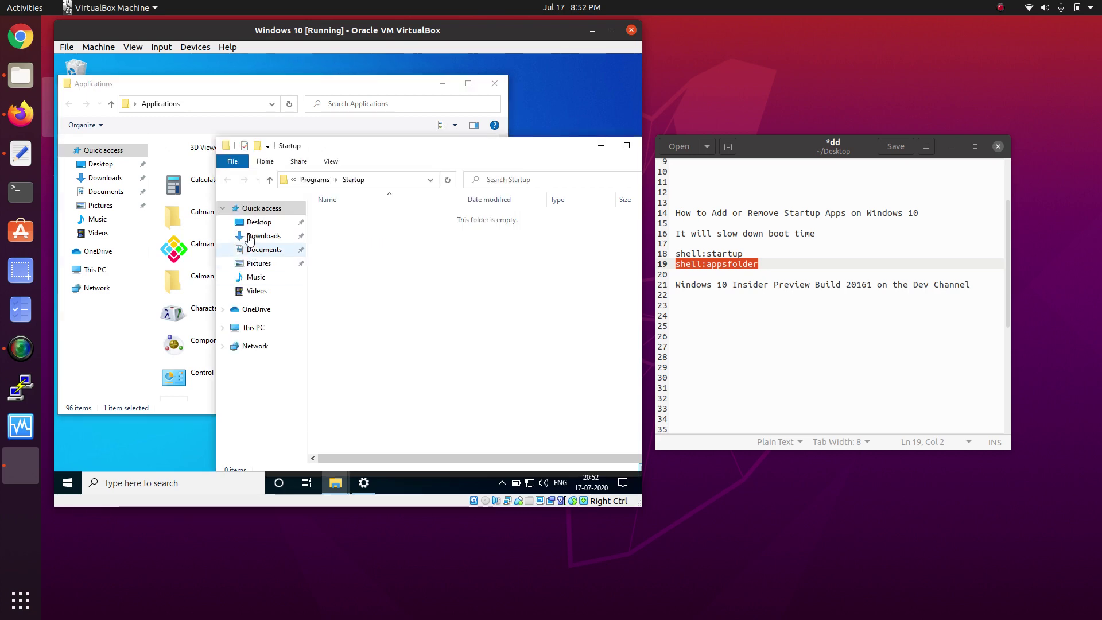
pyautogui.click(209, 192)
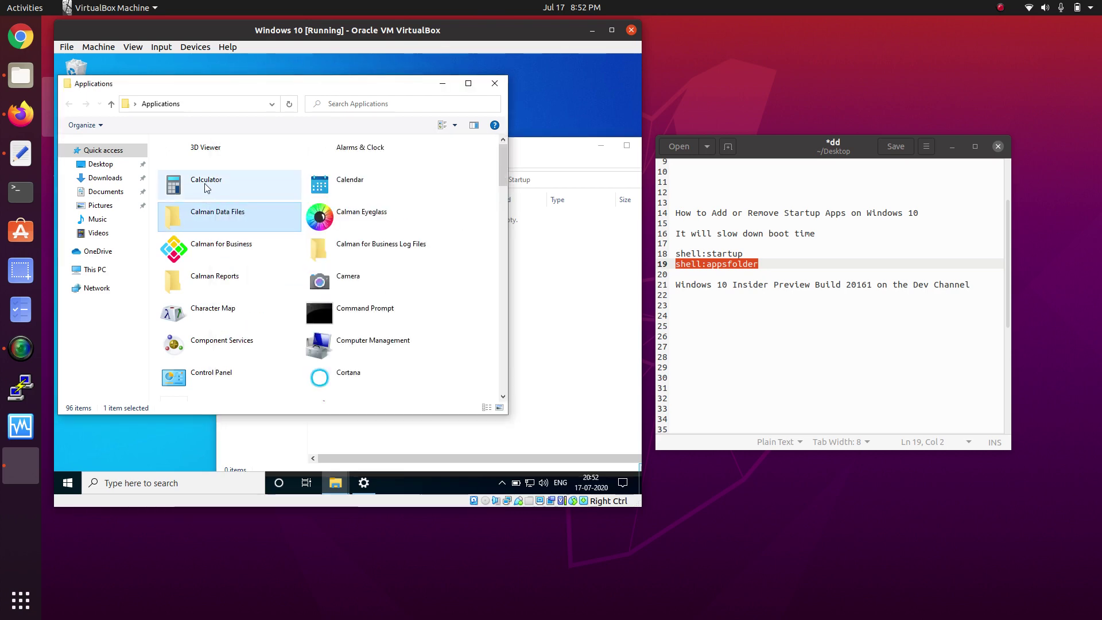
pyautogui.moveTo(282, 200); pyautogui.dragTo(561, 312)
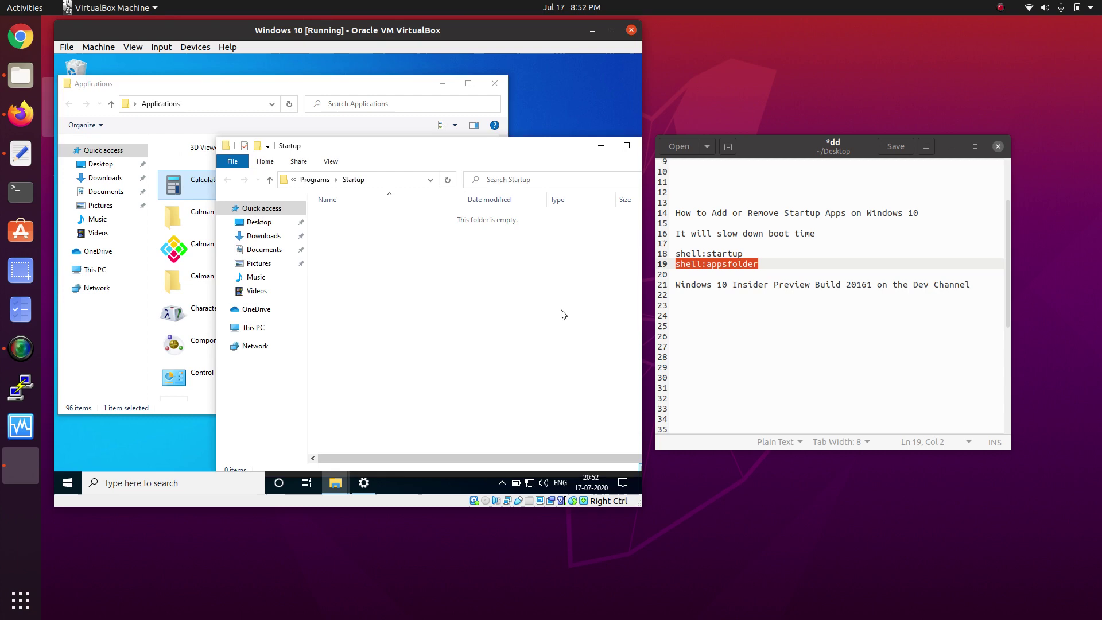
pyautogui.click(200, 226)
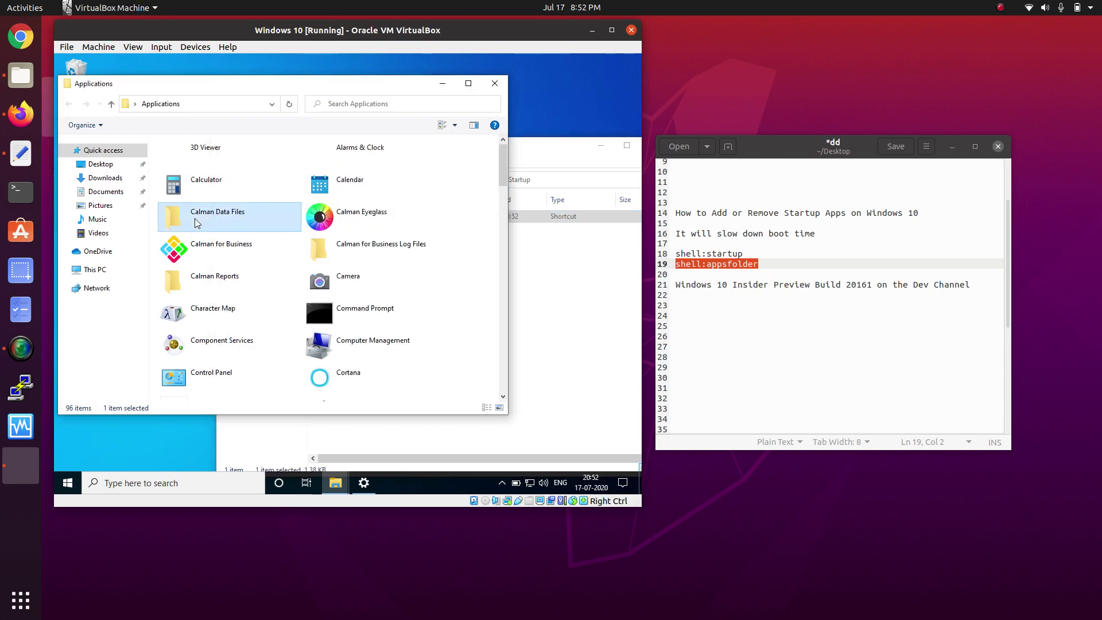
pyautogui.moveTo(339, 315); pyautogui.dragTo(580, 312)
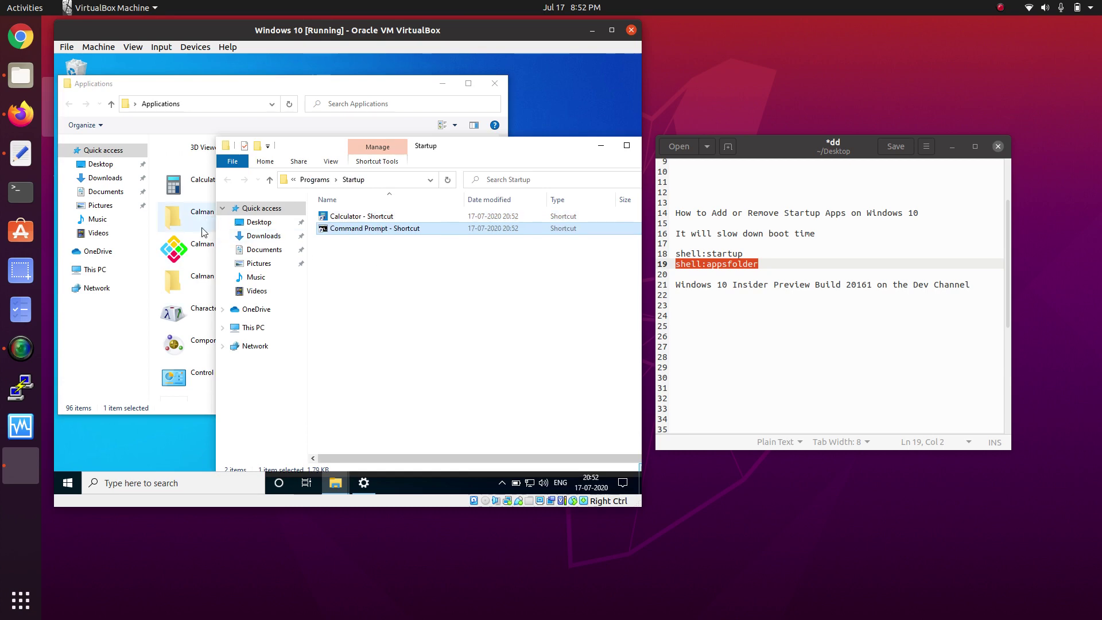
pyautogui.click(191, 241)
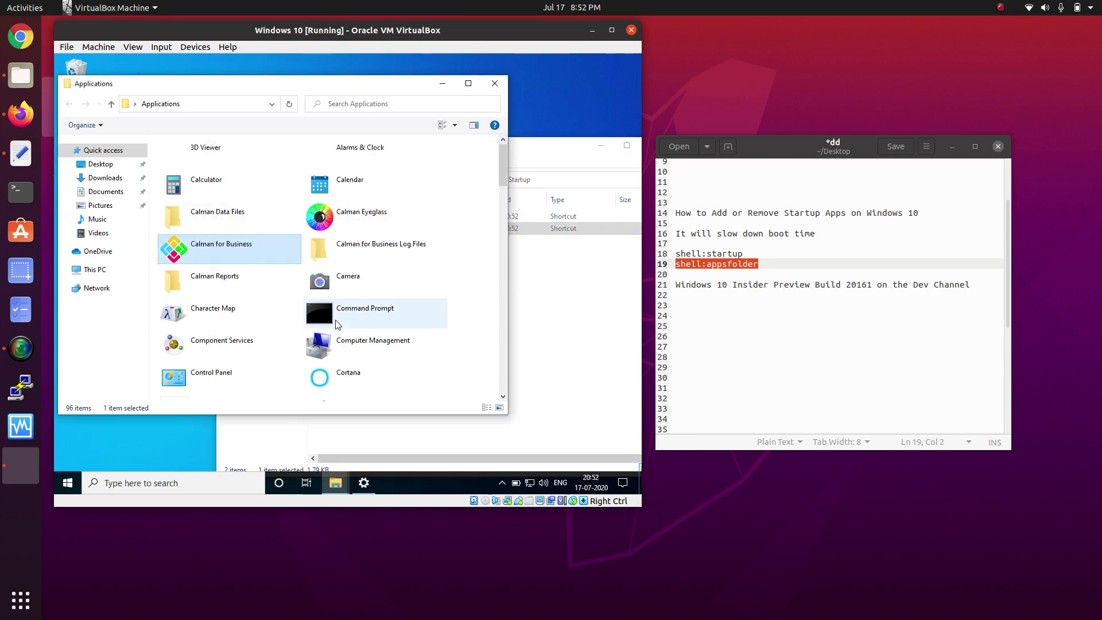
# Drag Control Panel and Calendar shortcuts into the Startup folder.
pyautogui.scroll(-2, 241, 373)
pyautogui.moveTo(209, 287); pyautogui.dragTo(516, 298)
pyautogui.click(190, 223)
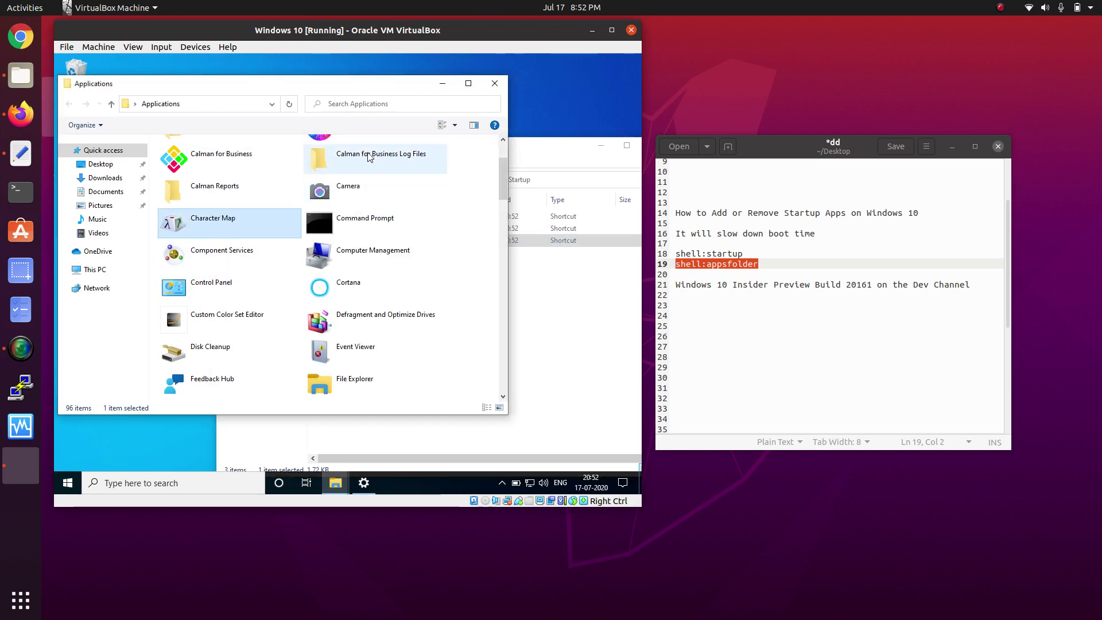
pyautogui.scroll(2, 350, 166)
pyautogui.click(347, 187)
pyautogui.moveTo(347, 188); pyautogui.dragTo(546, 310)
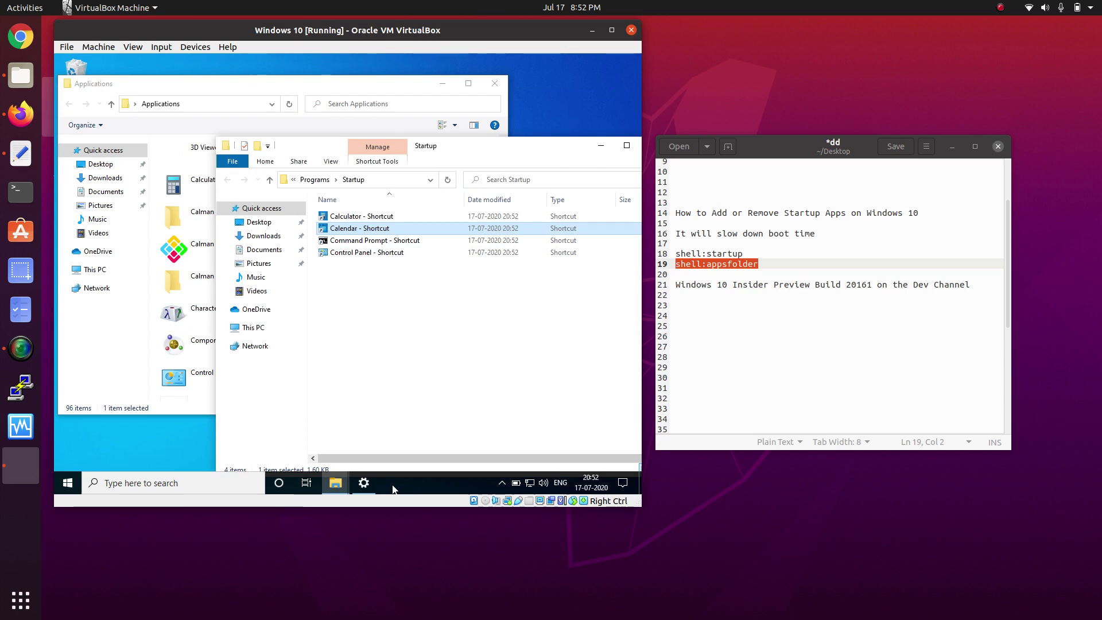
pyautogui.rightClick(393, 488)
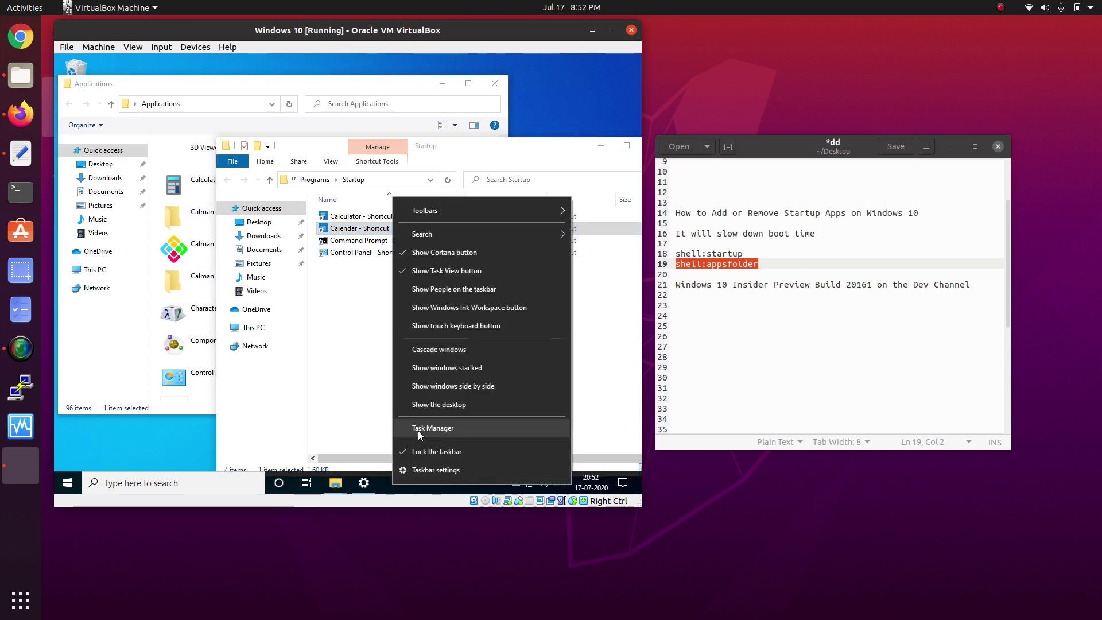
pyautogui.click(418, 430)
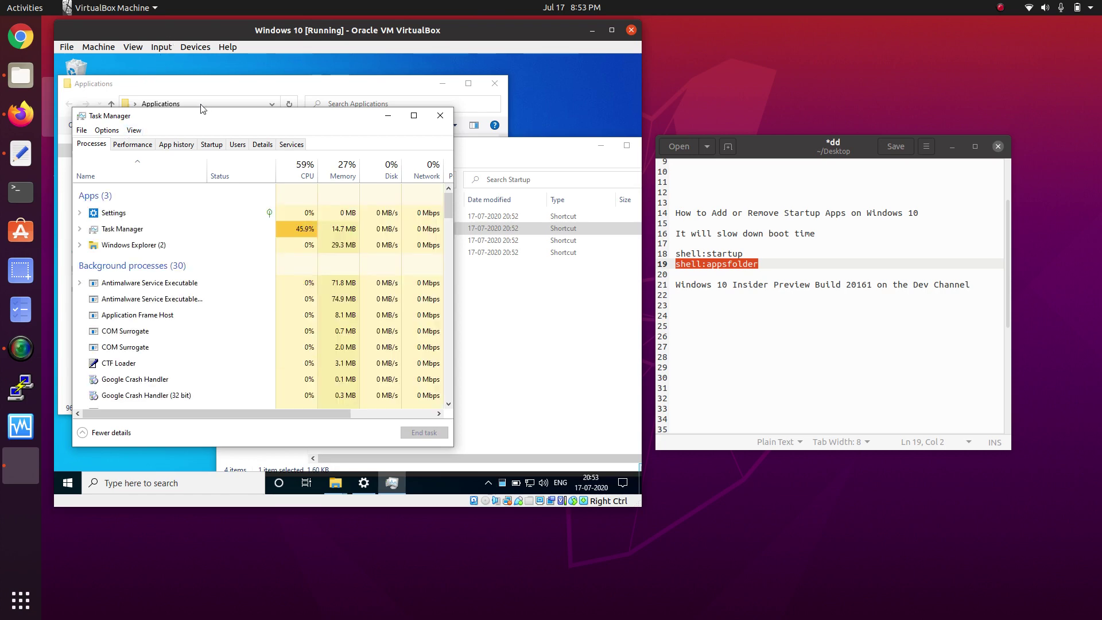
pyautogui.click(212, 144)
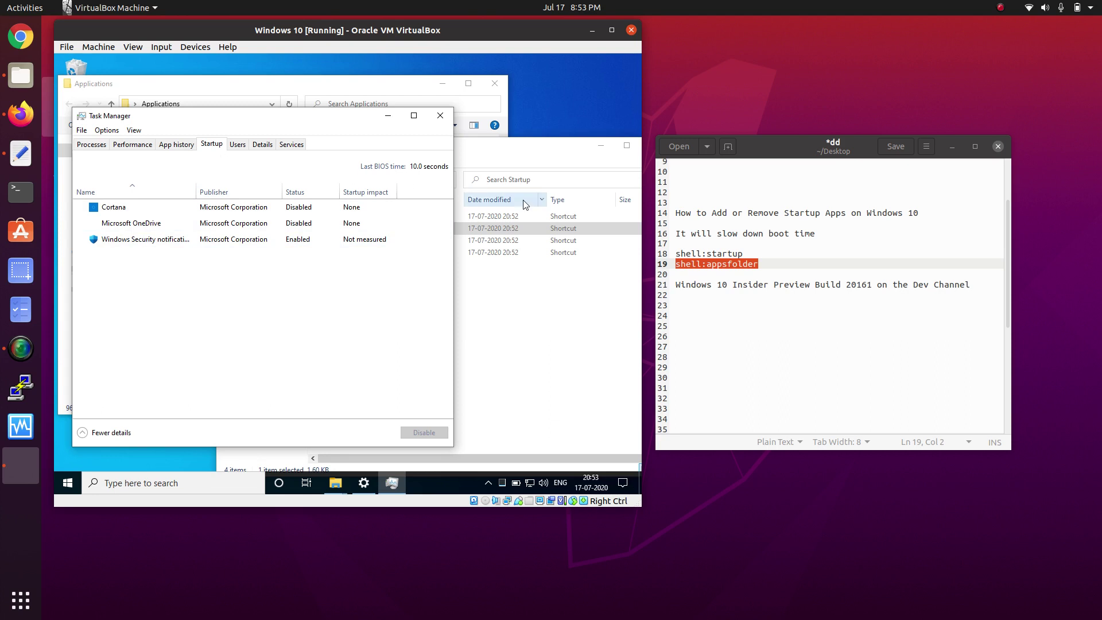
pyautogui.click(524, 274)
pyautogui.click(208, 290)
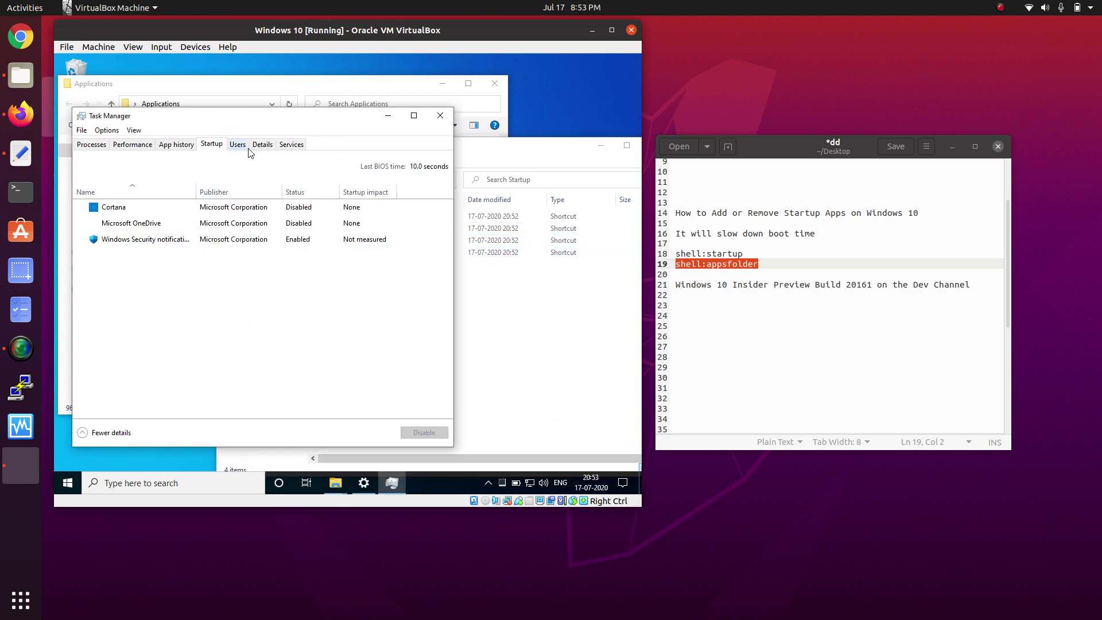
pyautogui.click(187, 146)
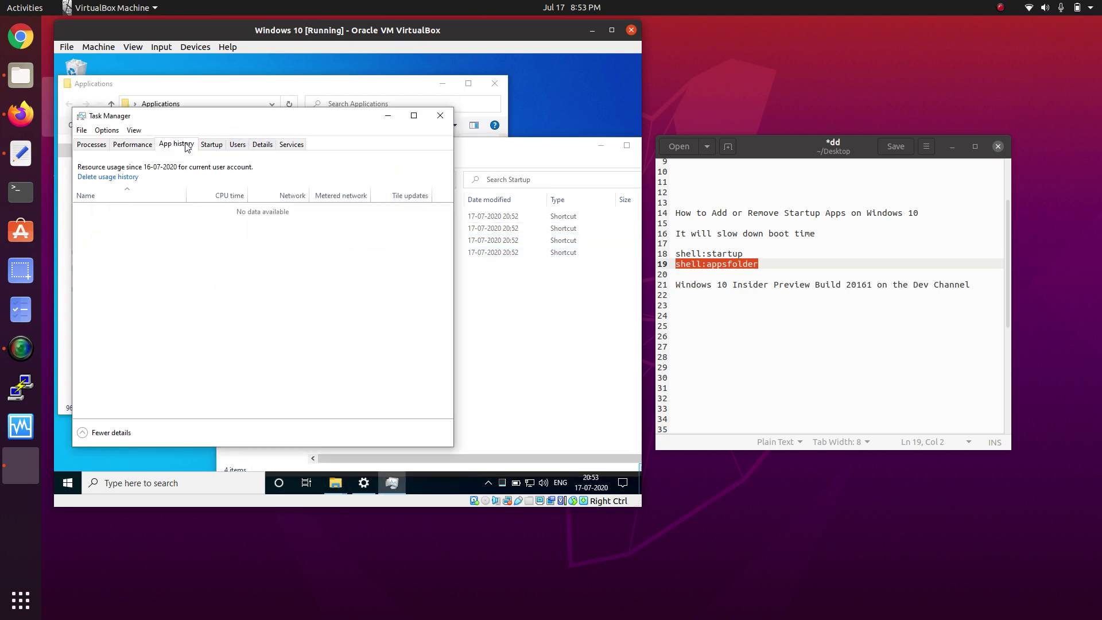
pyautogui.click(124, 146)
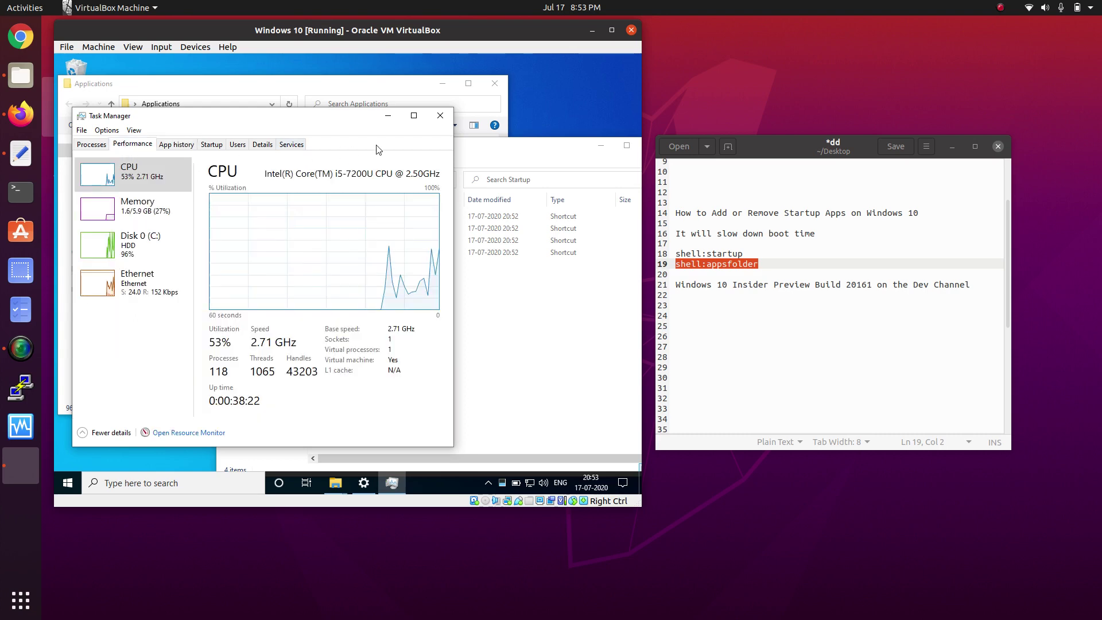
pyautogui.click(440, 119)
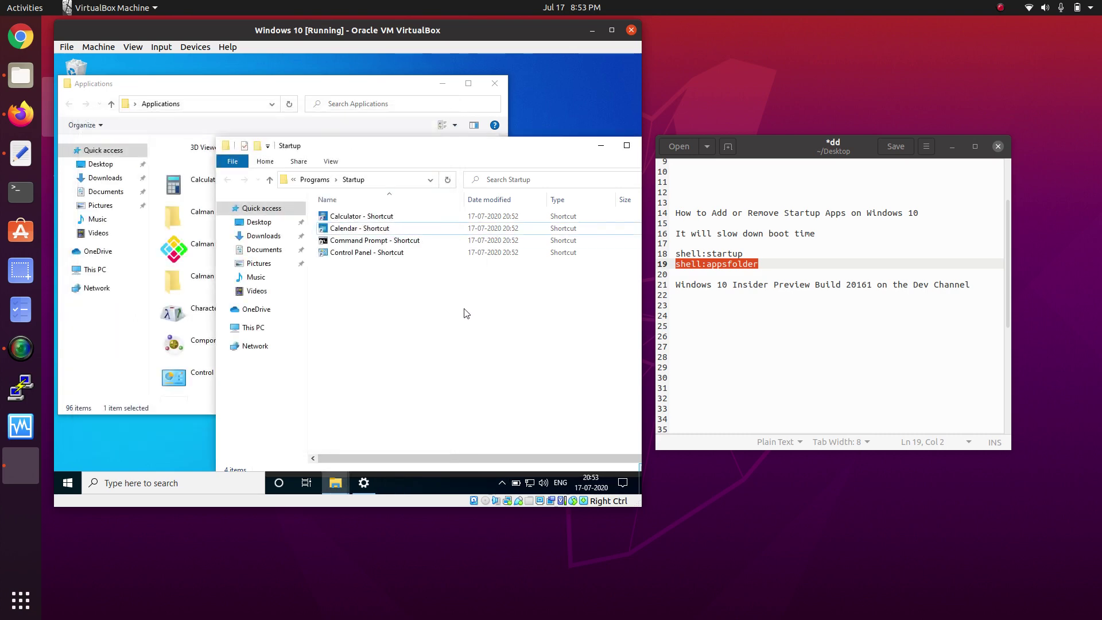
# Delete the 'Control Panel - Shortcut' from the Startup folder.
pyautogui.click(381, 254)
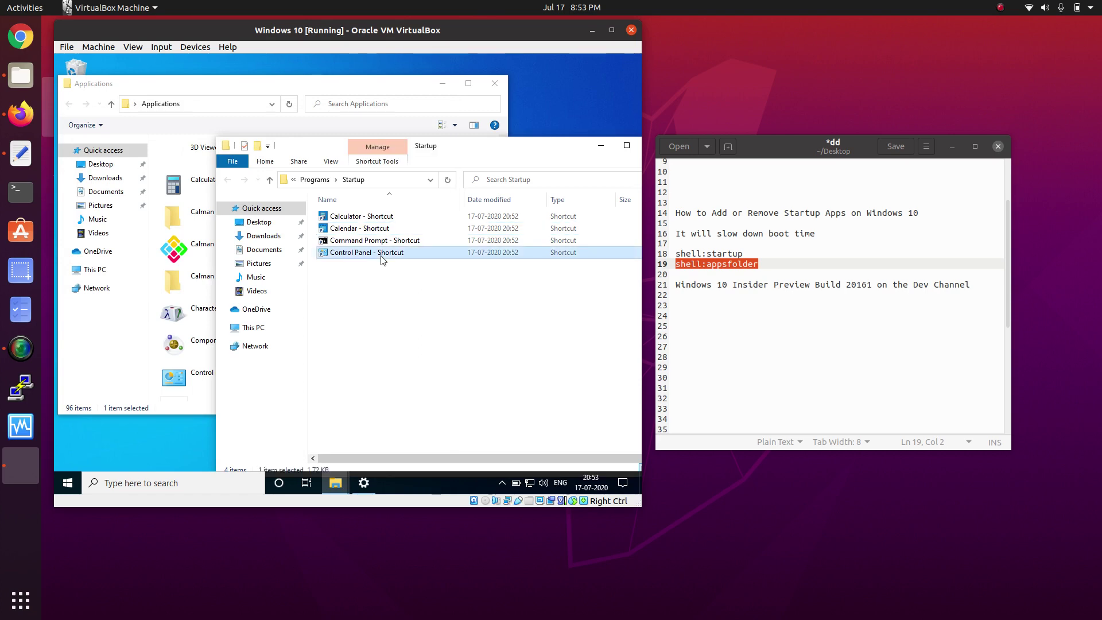
pyautogui.doubleClick(381, 256)
pyautogui.rightClick(381, 256)
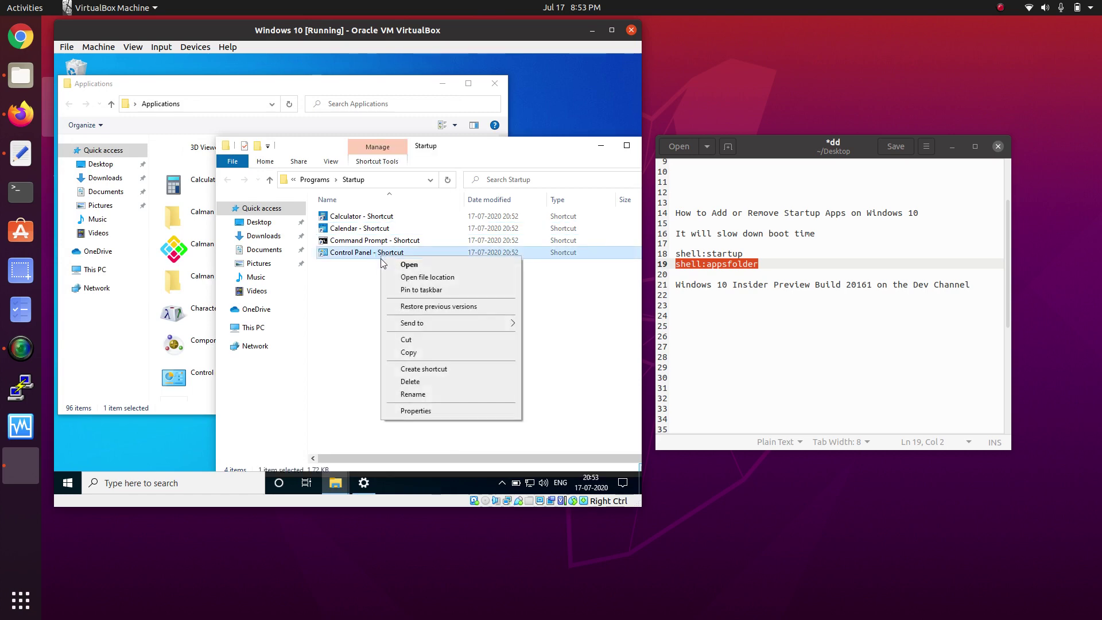
pyautogui.click(416, 382)
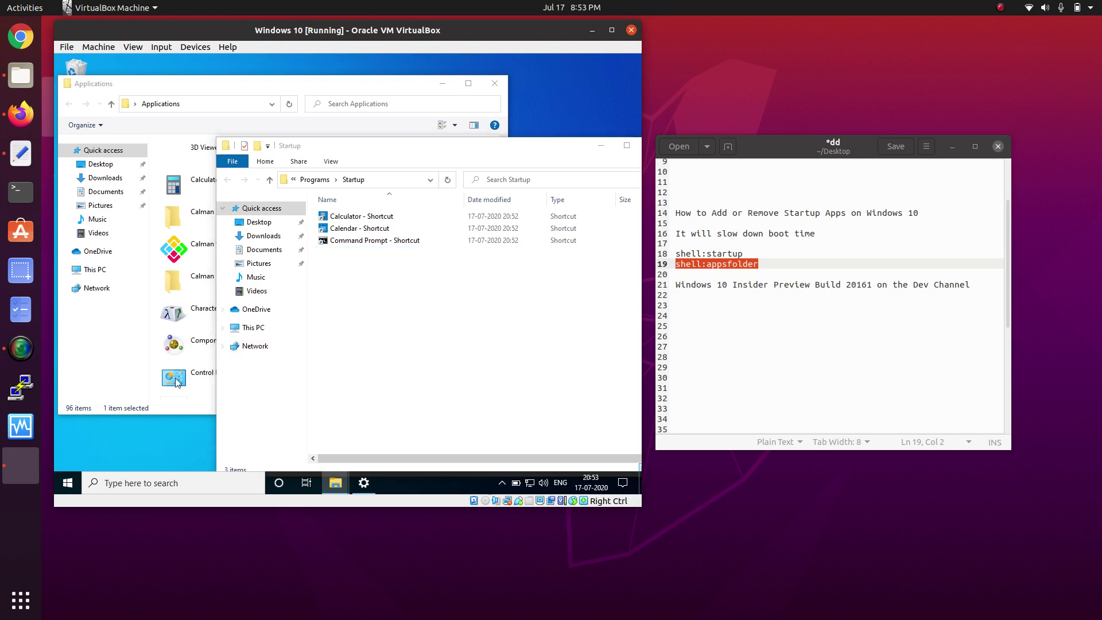
# Look at the Start menu power options, then dismiss them and return to Startup.
pyautogui.click(72, 482)
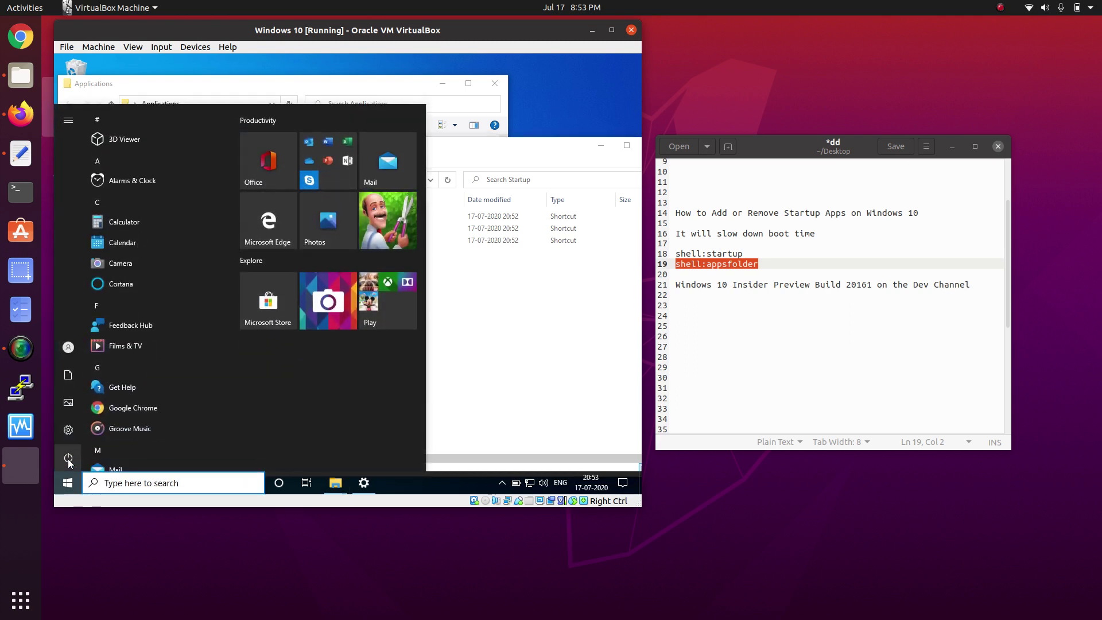
pyautogui.click(84, 459)
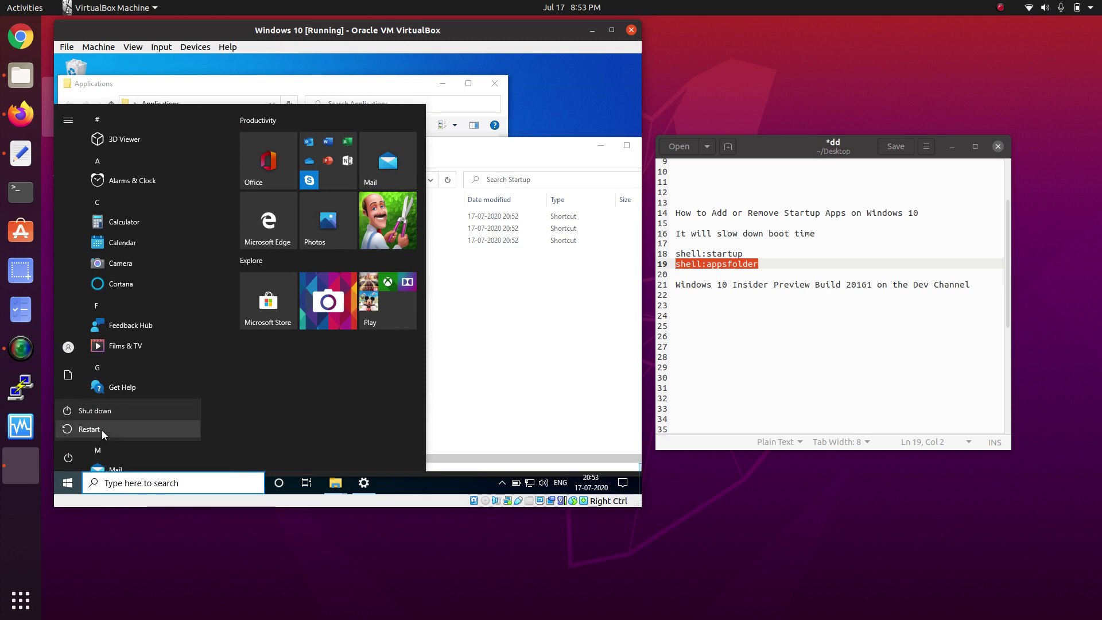
pyautogui.press('Escape')
pyautogui.click(479, 377)
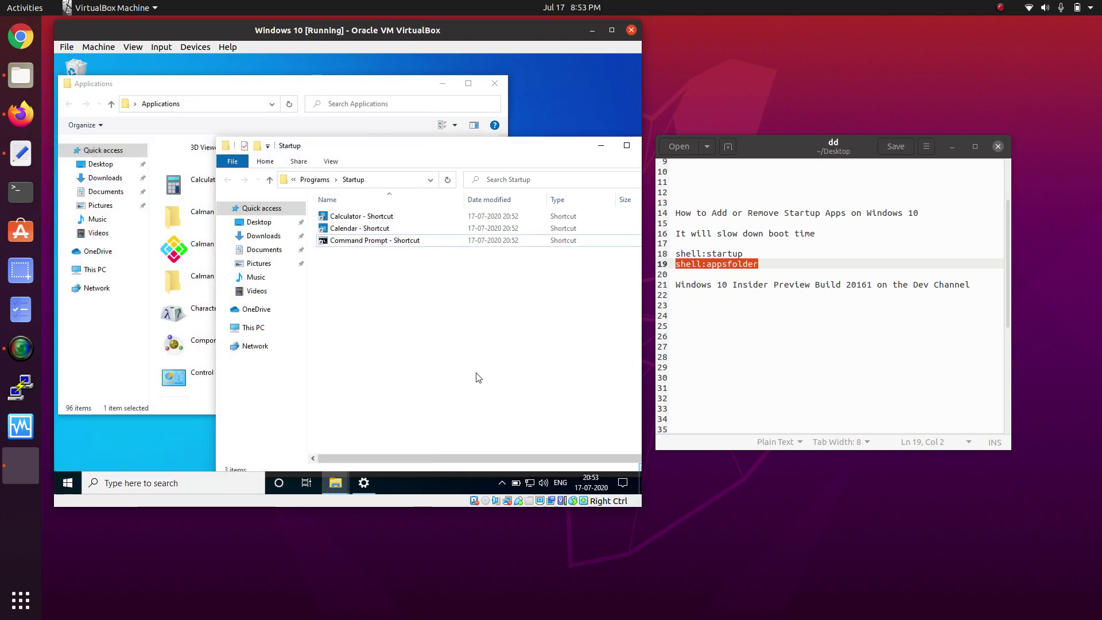
pyautogui.click(391, 241)
# Delete the three remaining Startup shortcuts, then mark 'boot time' on line 16 of the notes.
pyautogui.moveTo(386, 278); pyautogui.dragTo(385, 200)
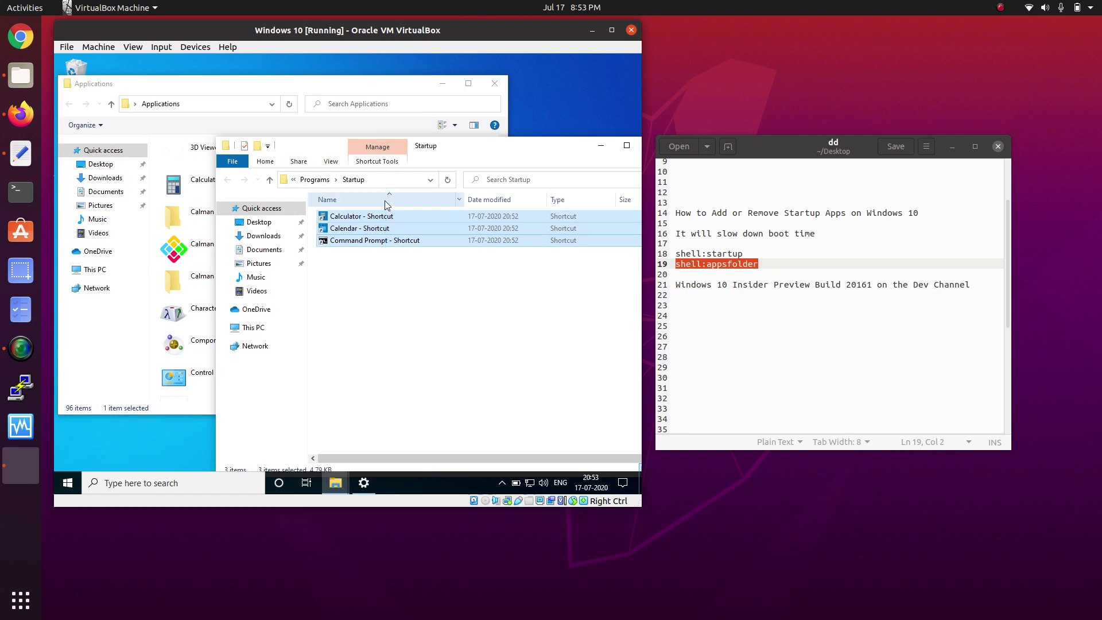
pyautogui.press('Delete')
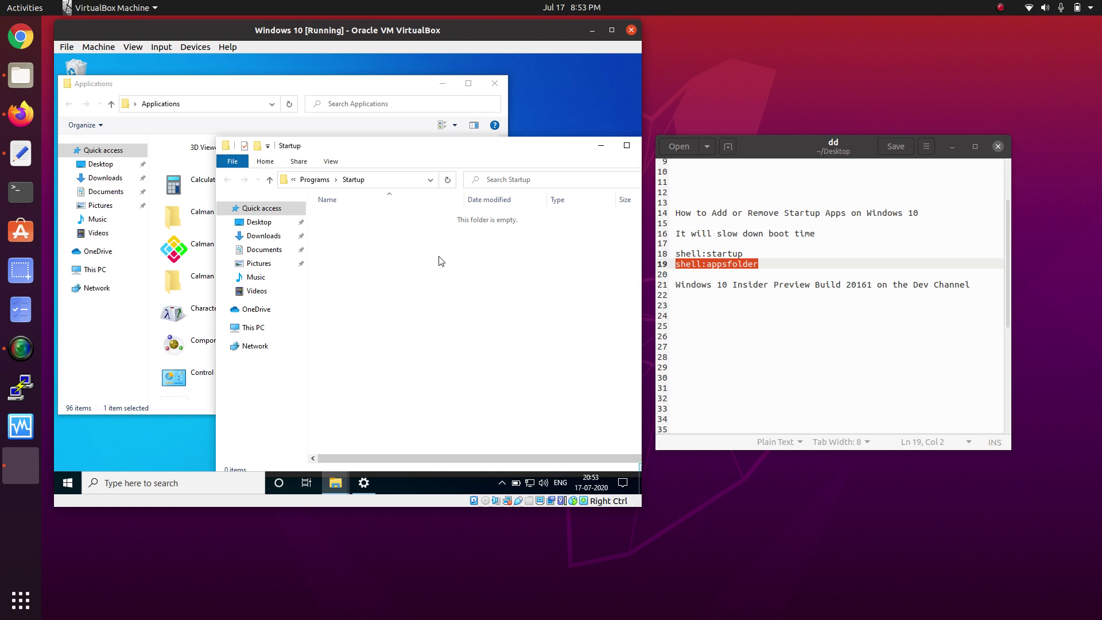
pyautogui.click(816, 232)
pyautogui.moveTo(815, 232); pyautogui.dragTo(762, 234)
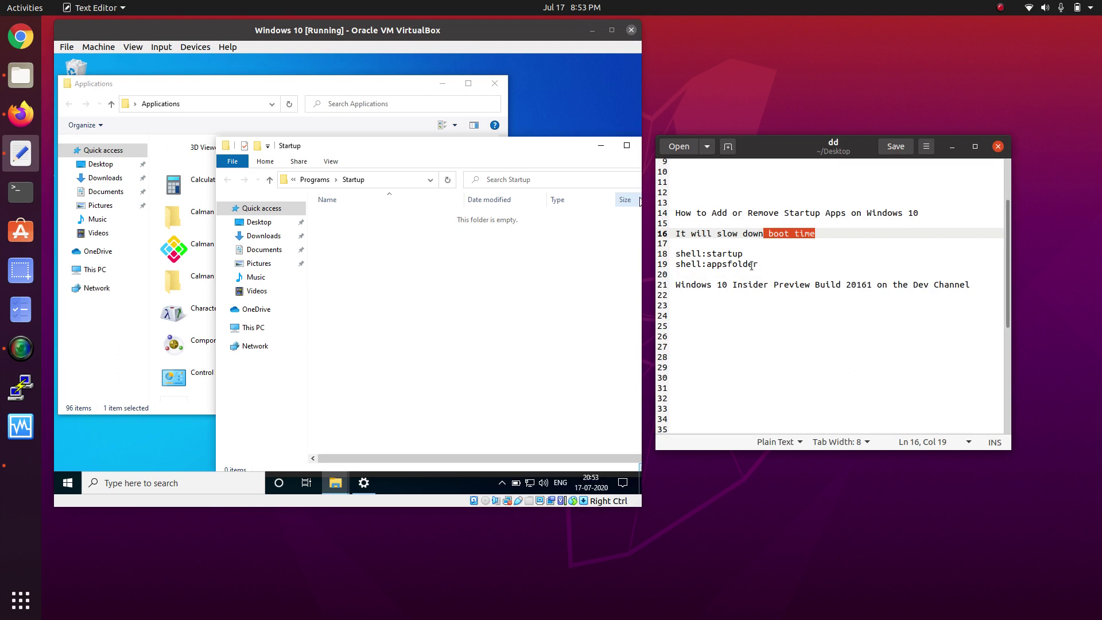
pyautogui.click(184, 248)
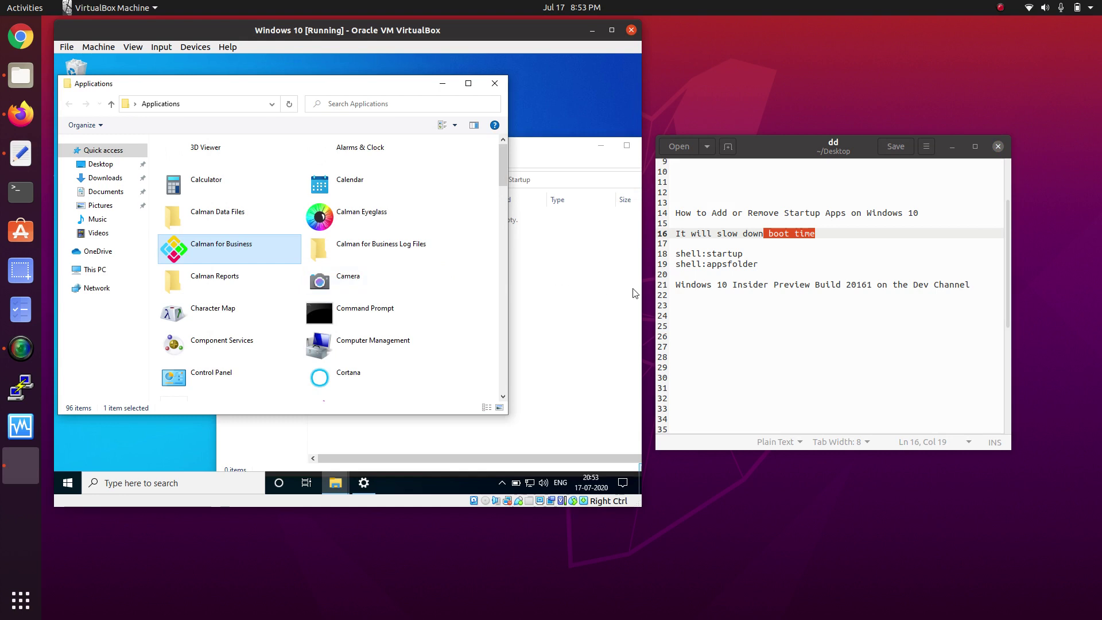
pyautogui.click(737, 286)
pyautogui.moveTo(737, 286); pyautogui.dragTo(933, 296)
pyautogui.click(570, 338)
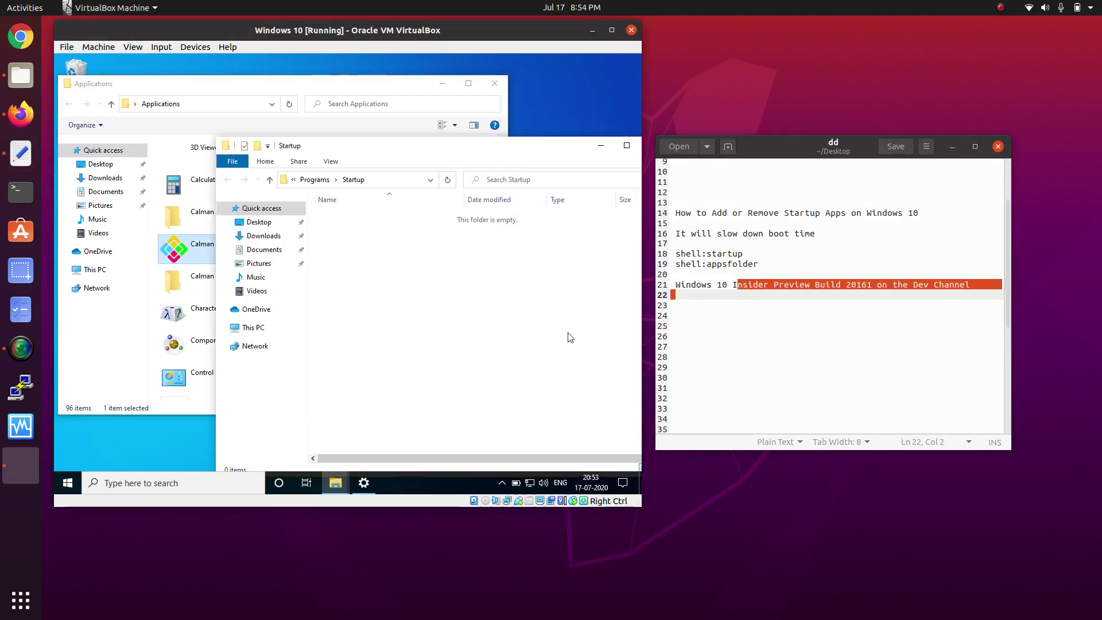
pyautogui.click(1001, 7)
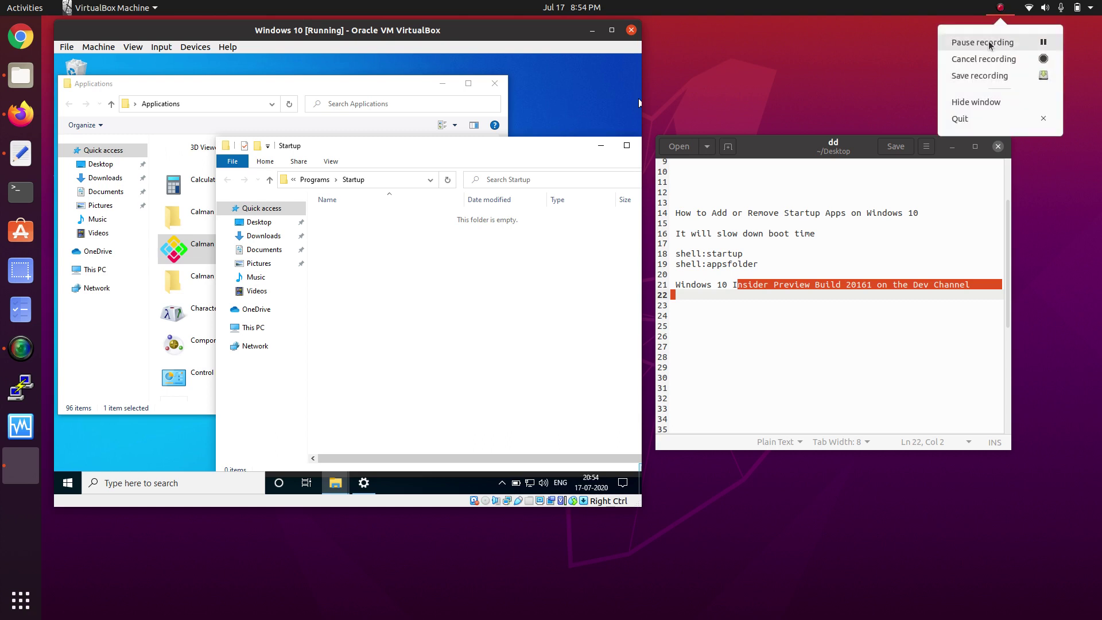